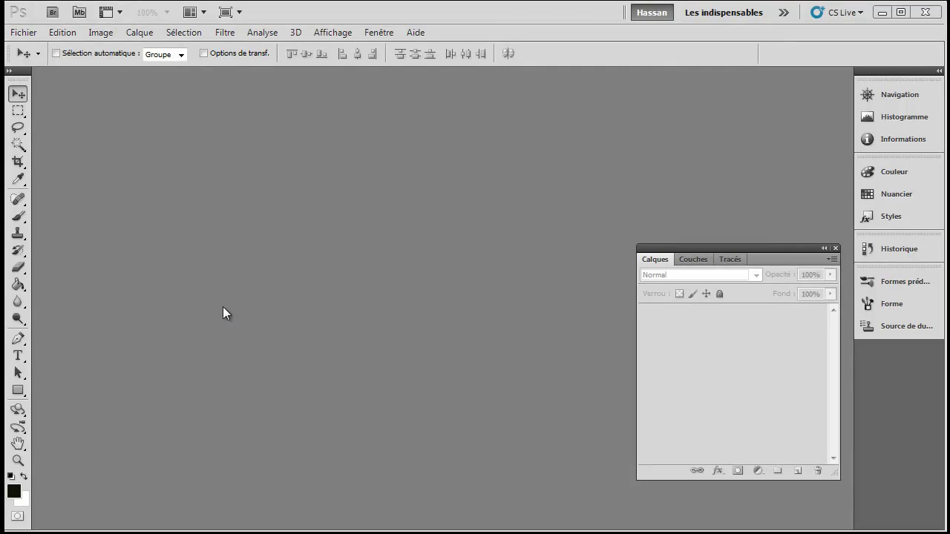
# Step: Create a new blank white 640×480 document from the Web preset
pyautogui.click(23, 32)
pyautogui.click(37, 42)
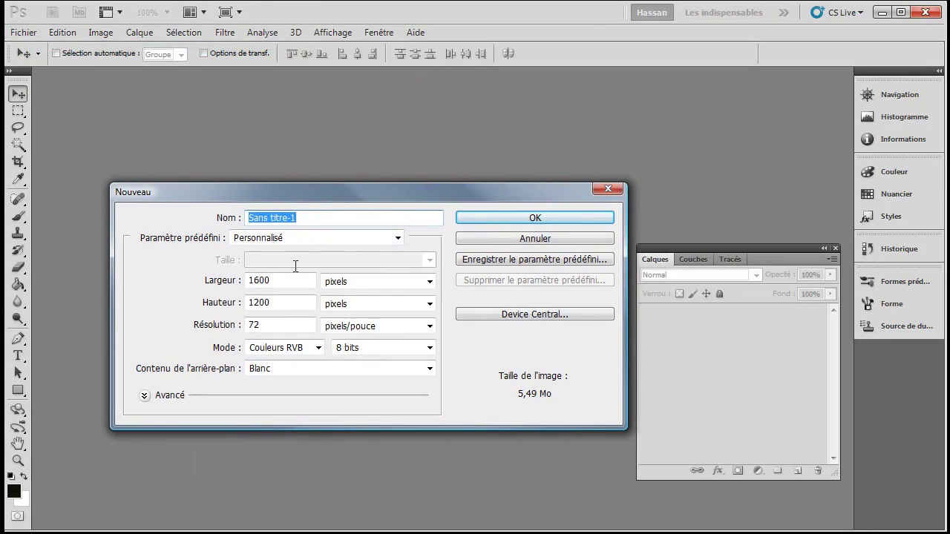
pyautogui.click(313, 237)
pyautogui.click(300, 344)
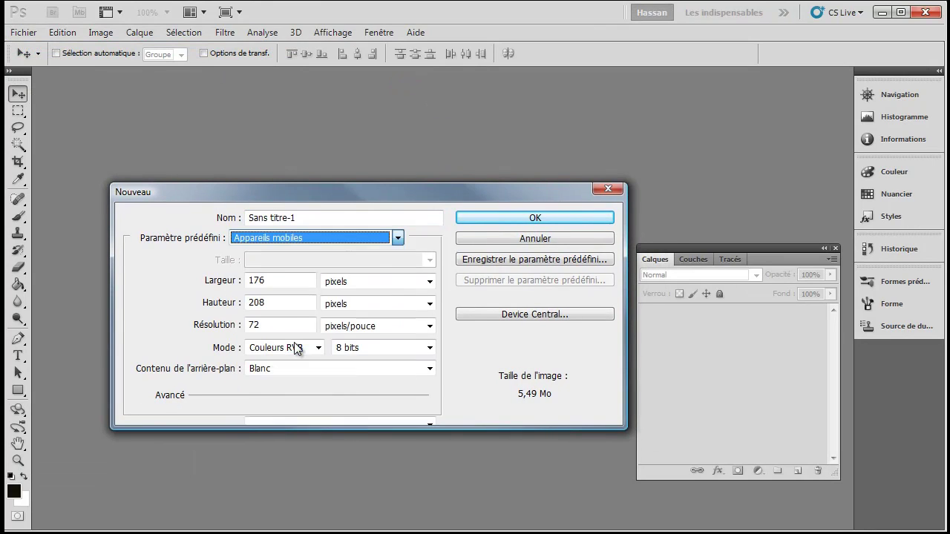
pyautogui.scroll(1, 291, 244)
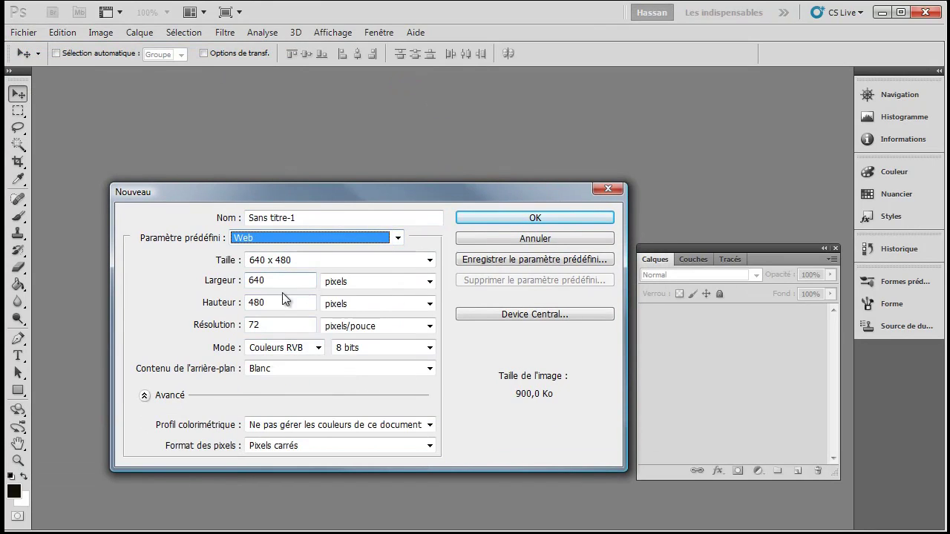
pyautogui.click(539, 219)
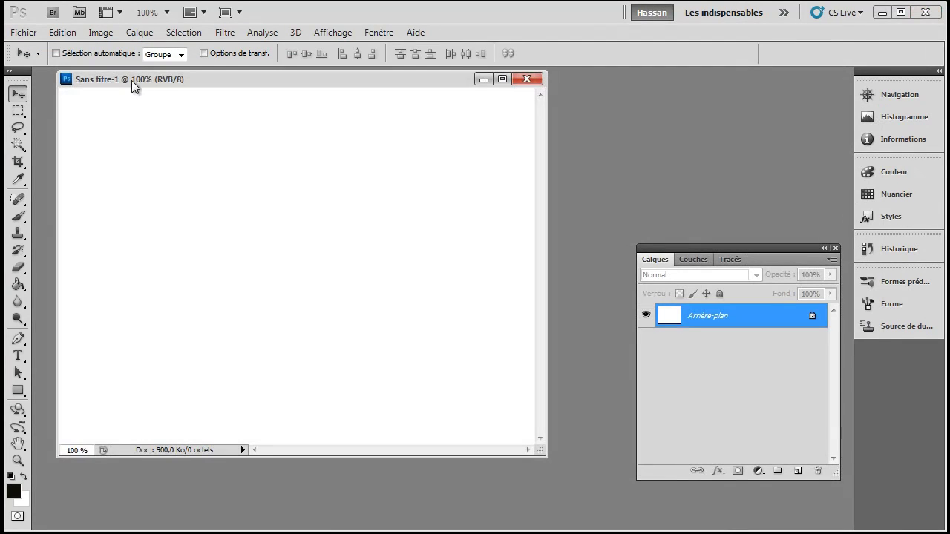
# Step: Float the Sans titre-1 window and enlarge it until the whole canvas shows
pyautogui.moveTo(131, 80); pyautogui.dragTo(116, 99)
pyautogui.moveTo(523, 469); pyautogui.dragTo(627, 515)
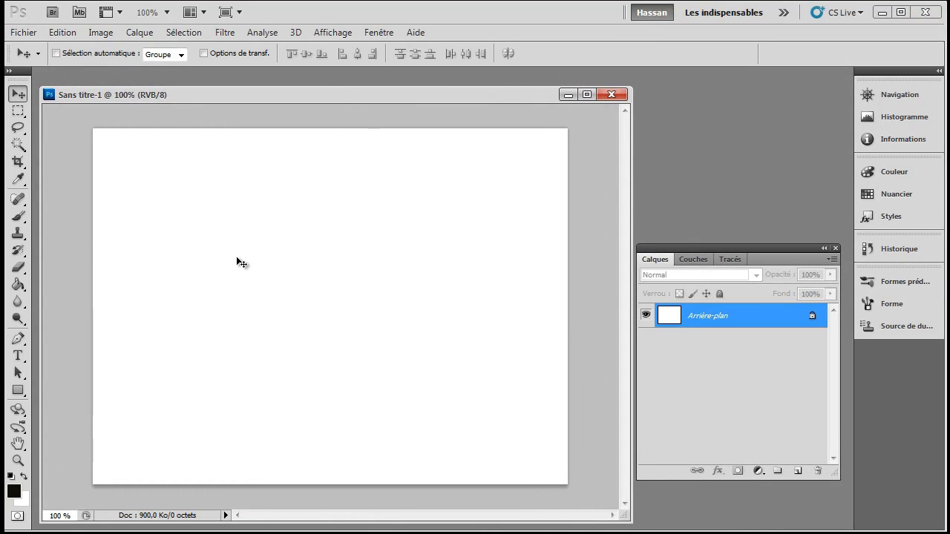
pyautogui.press('t')
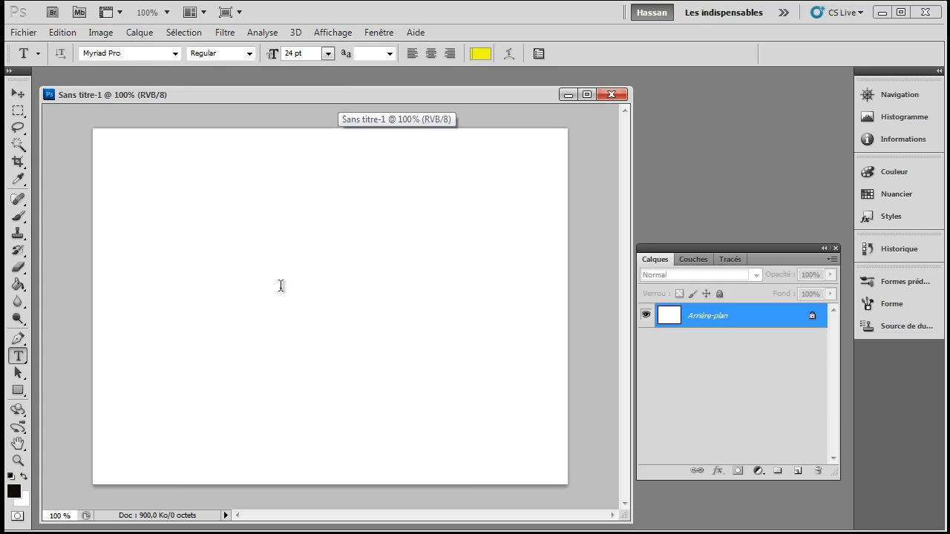
# Step: Add a black (000000) 'Titre' text layer high on the canvas
pyautogui.click(246, 259)
pyautogui.click(481, 53)
pyautogui.doubleClick(540, 405)
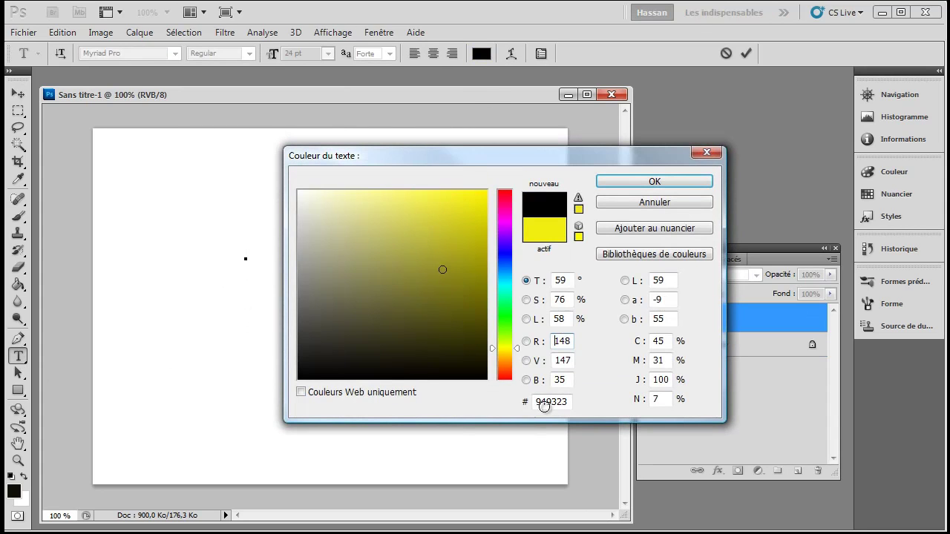
pyautogui.write('000000')
pyautogui.click(604, 189)
pyautogui.click(245, 261)
pyautogui.write('Titer')
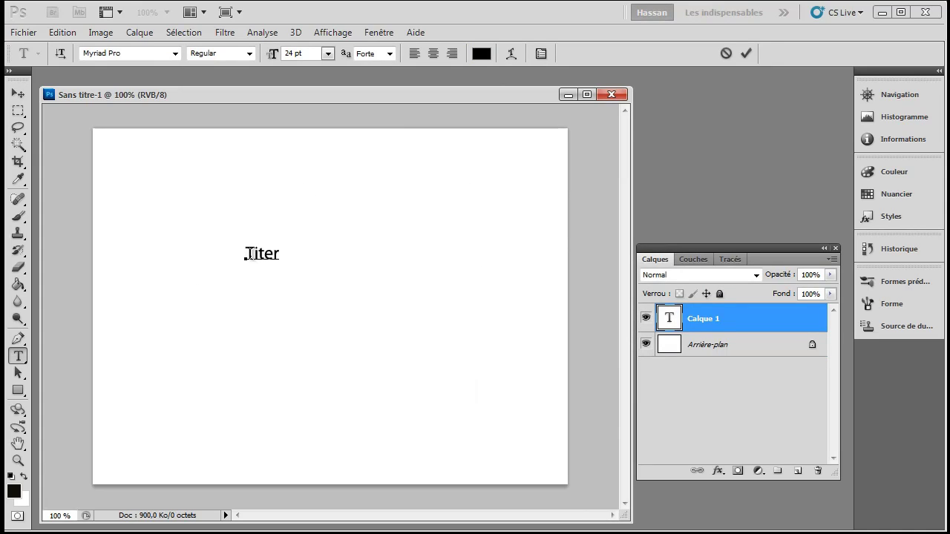
pyautogui.press('Left')
pyautogui.press('Left')
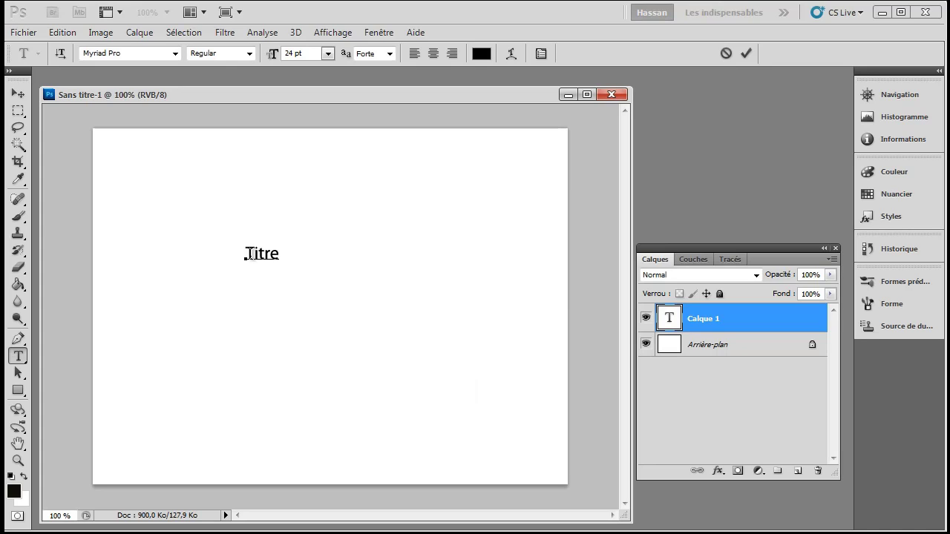
pyautogui.hotkey('ctrl', 'Return')
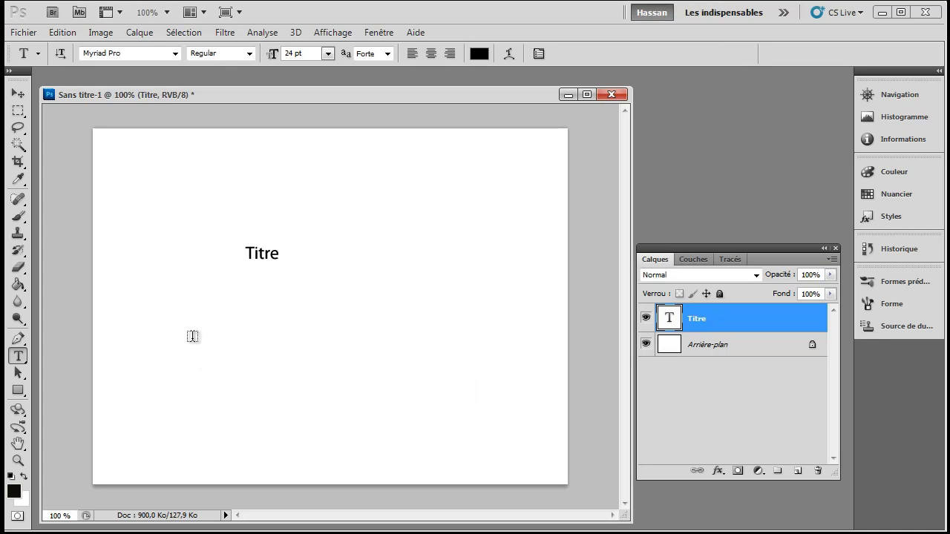
# Step: Add a second text layer 'Ceci est une phrase' lower on the canvas
pyautogui.click(190, 333)
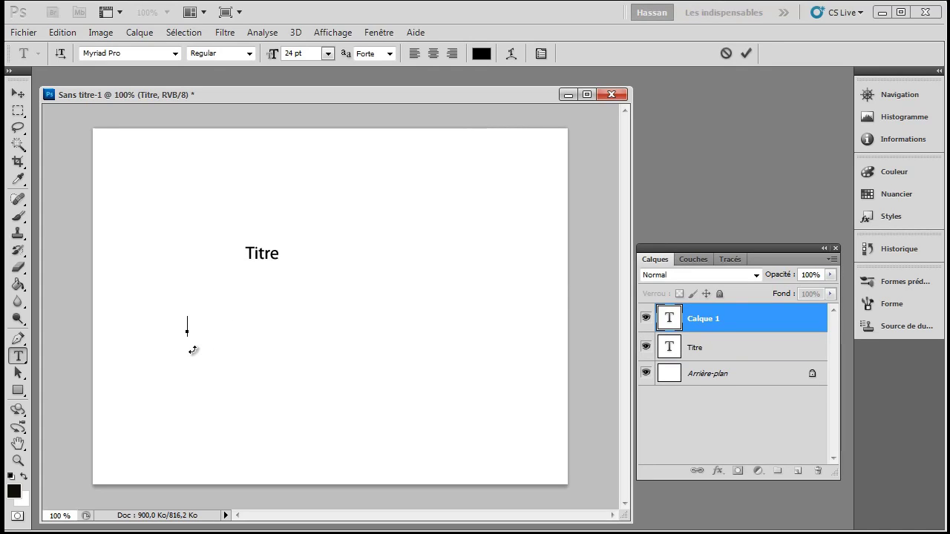
pyautogui.write('Cecu')
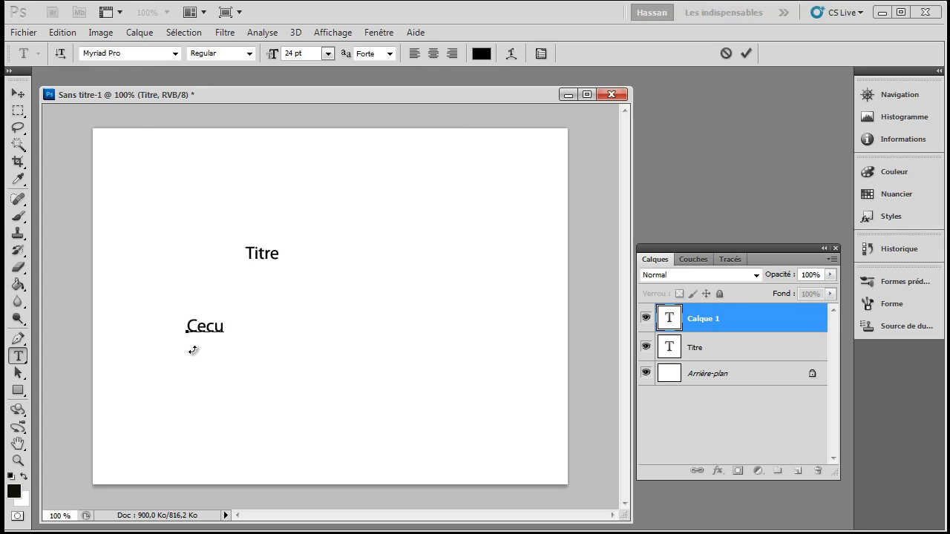
pyautogui.press('BackSpace')
pyautogui.write('i est une ph')
pyautogui.write('rase')
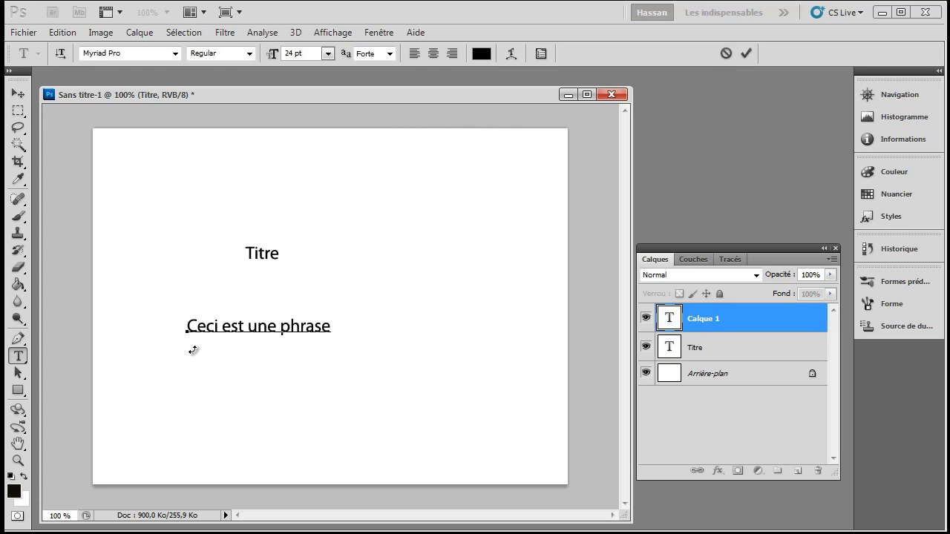
pyautogui.hotkey('ctrl', 'Return')
# Step: Move the Titre layer to the top of the layer stack
pyautogui.click(19, 92)
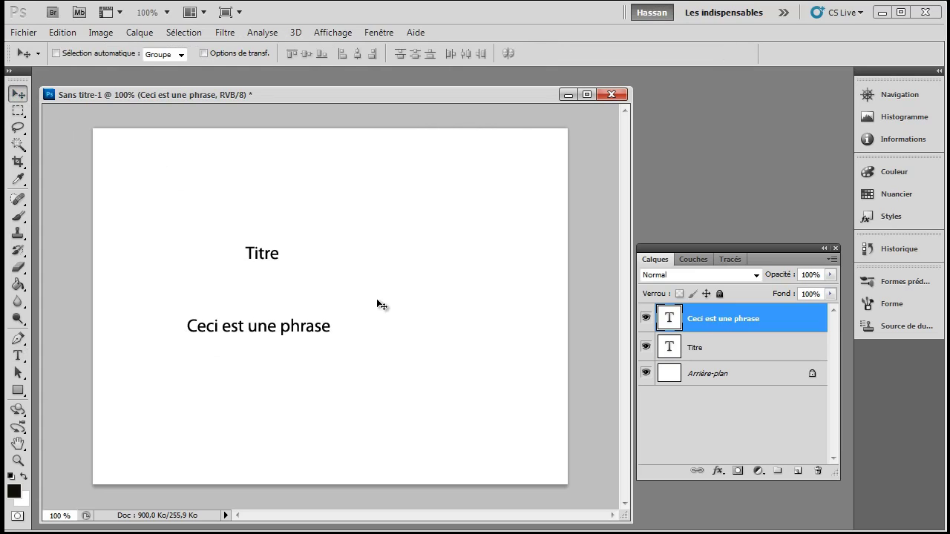
pyautogui.click(700, 347)
pyautogui.moveTo(700, 348); pyautogui.dragTo(719, 313)
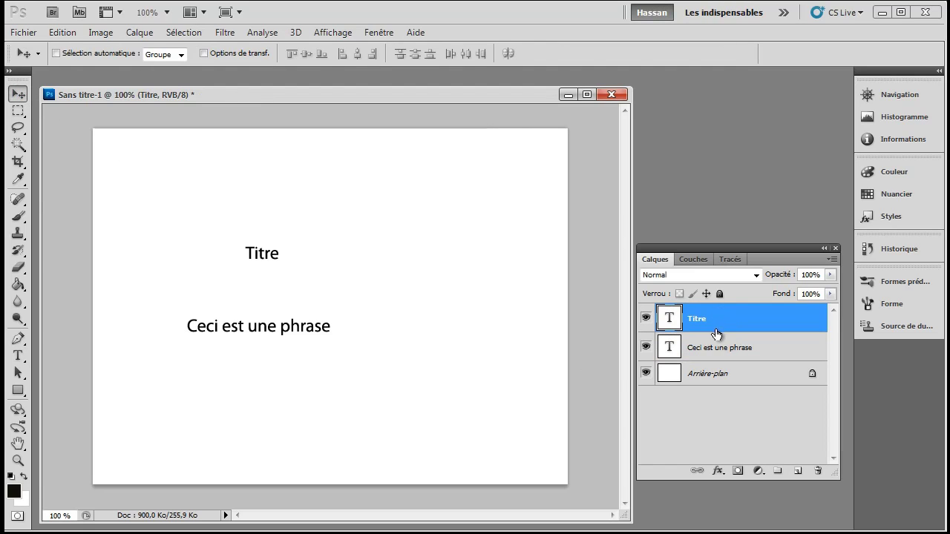
pyautogui.click(710, 344)
pyautogui.click(712, 324)
pyautogui.click(712, 349)
pyautogui.click(718, 377)
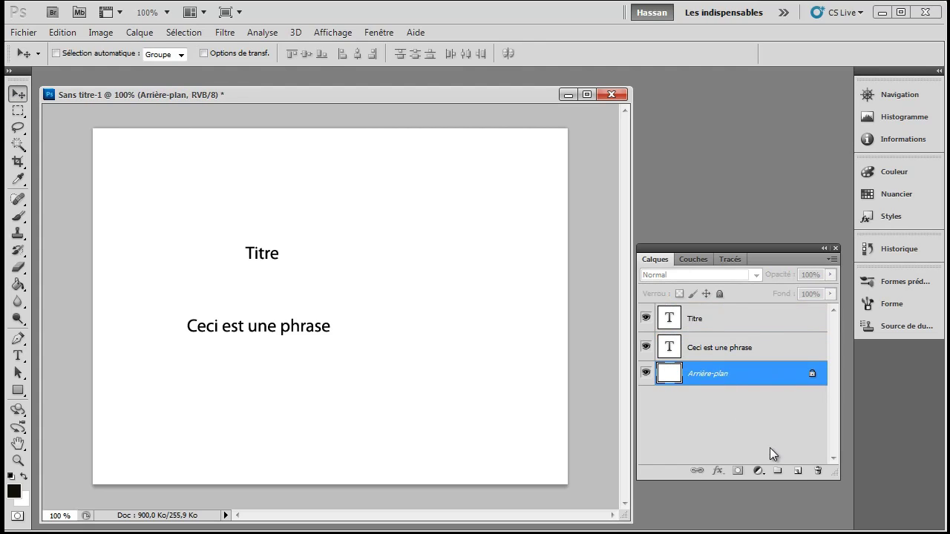
# Step: Add a new layer, marquee a wide rectangle, and set the foreground to blue #0091dc
pyautogui.click(798, 477)
pyautogui.click(18, 110)
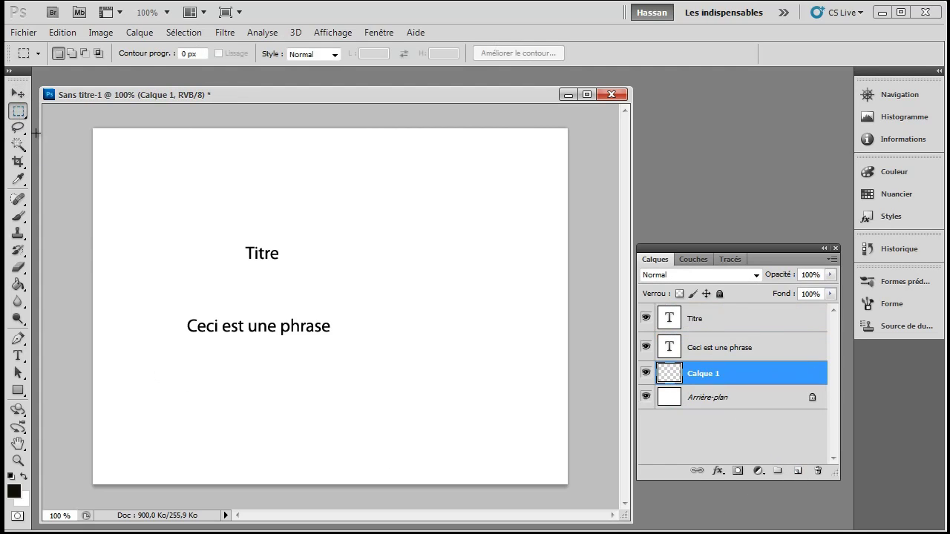
pyautogui.moveTo(465, 300); pyautogui.dragTo(499, 326)
pyautogui.press('i')
pyautogui.click(13, 490)
pyautogui.click(485, 216)
pyautogui.click(504, 234)
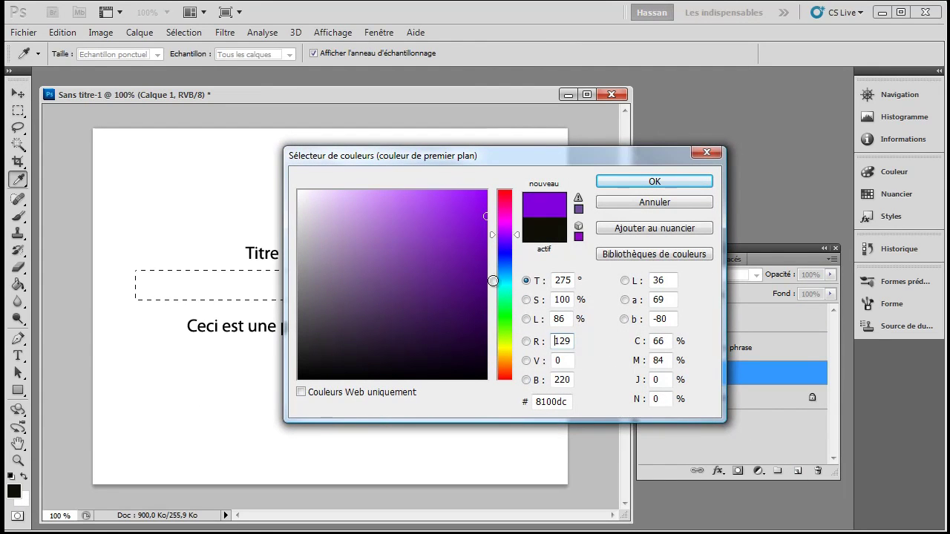
pyautogui.click(505, 274)
pyautogui.click(633, 179)
# Step: Fill the rectangle with blue, deselect, and move the bar below the sentence
pyautogui.press('m')
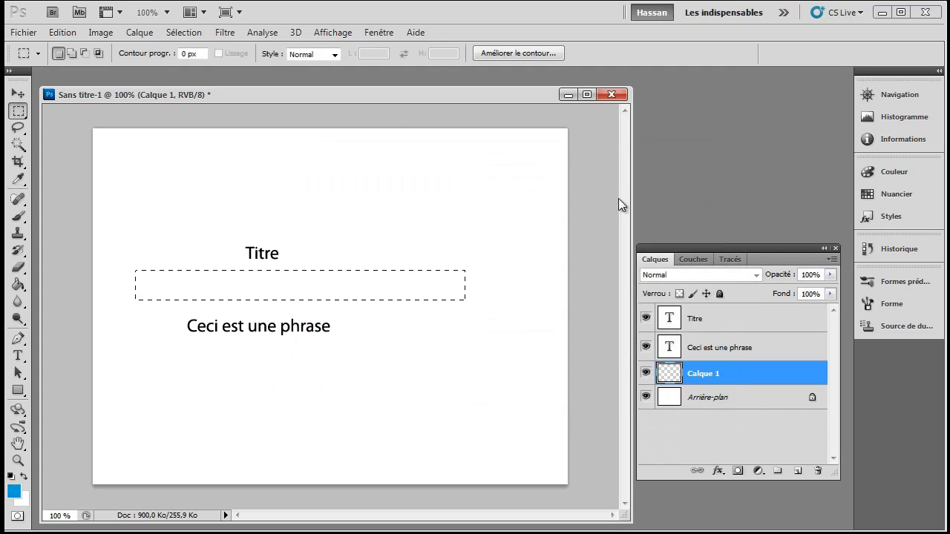
pyautogui.hotkey('alt', 'BackSpace')
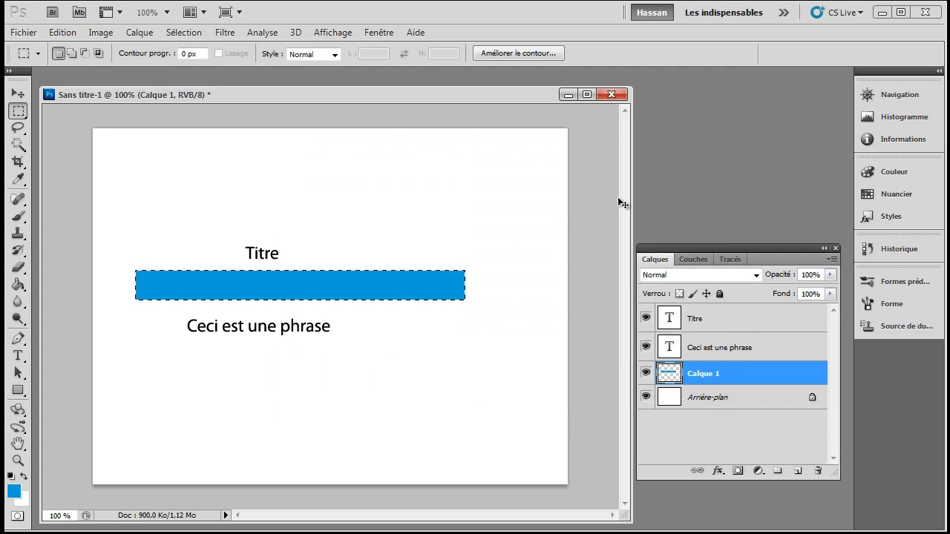
pyautogui.hotkey('ctrl', 'd')
pyautogui.click(19, 93)
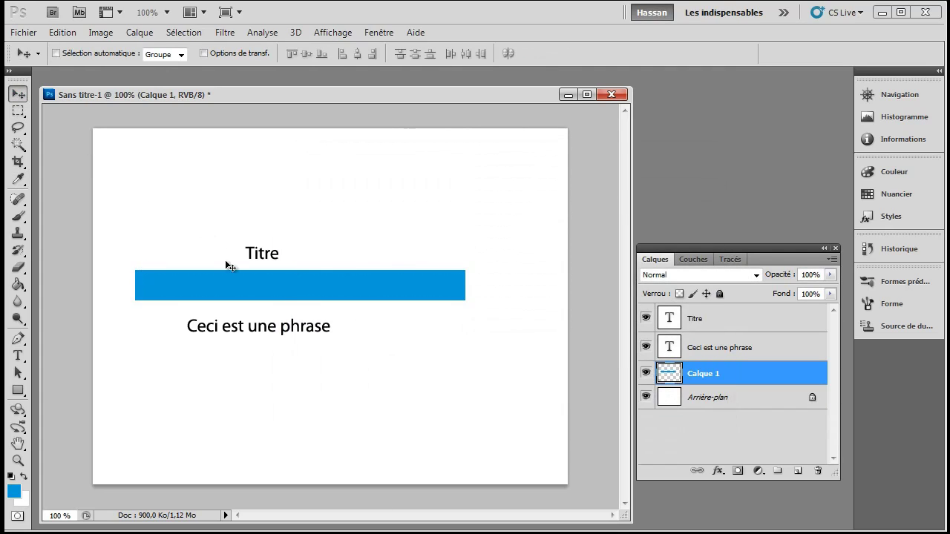
pyautogui.moveTo(300, 304); pyautogui.dragTo(313, 411)
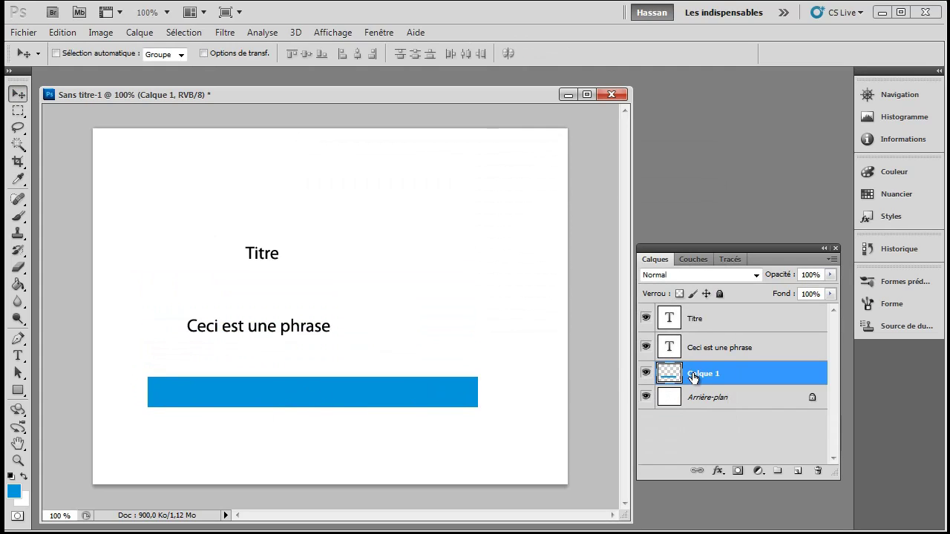
# Step: Select Titre, the sentence and Calque 1 together and drag them slightly right and up
pyautogui.click(714, 349)
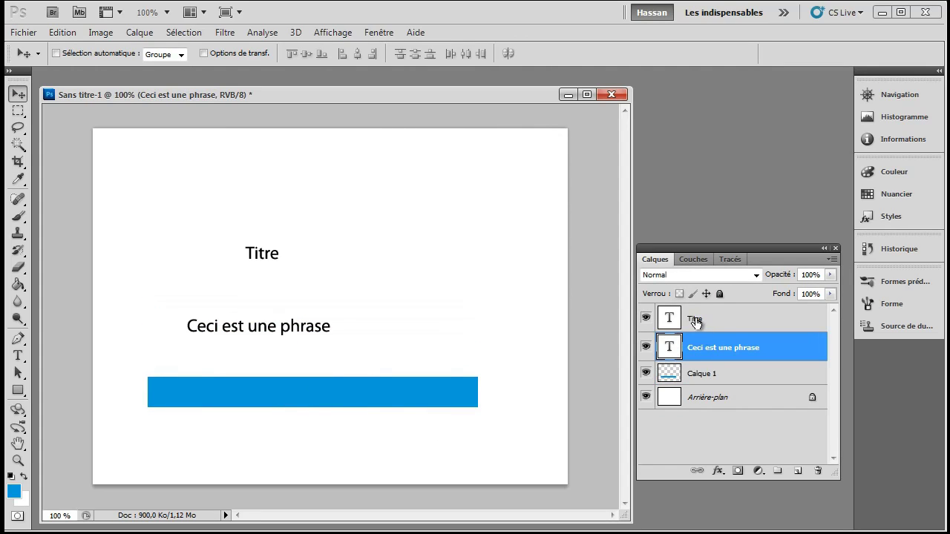
pyautogui.click(698, 324)
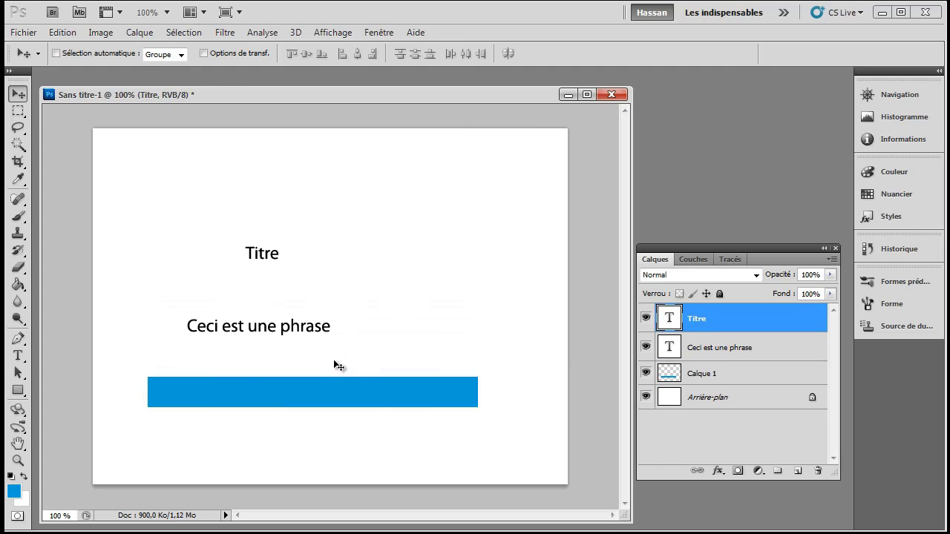
pyautogui.keyDown('shift'); pyautogui.click(714, 348); pyautogui.keyUp('shift')
pyautogui.keyDown('shift'); pyautogui.click(703, 375); pyautogui.keyUp('shift')
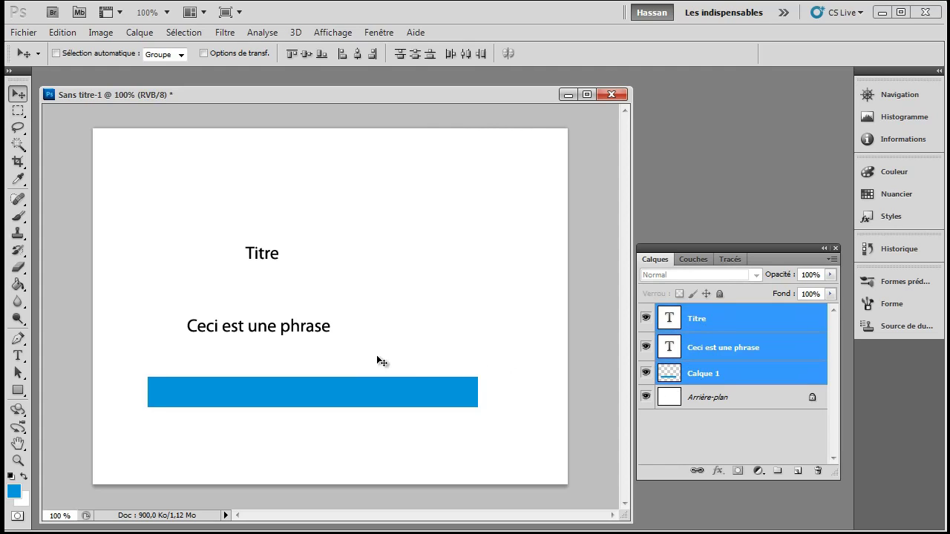
pyautogui.moveTo(274, 323)
pyautogui.mouseDown()
pyautogui.moveTo(221, 298)
pyautogui.moveTo(253, 229)
pyautogui.mouseUp()
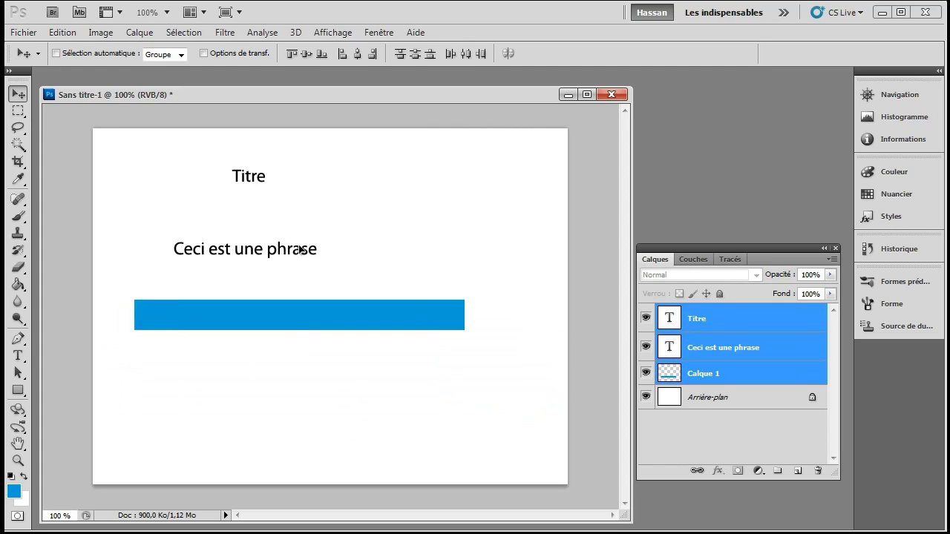
pyautogui.moveTo(201, 243)
pyautogui.mouseDown()
pyautogui.moveTo(275, 341)
pyautogui.moveTo(233, 278)
pyautogui.mouseUp()
pyautogui.moveTo(180, 218); pyautogui.dragTo(173, 223)
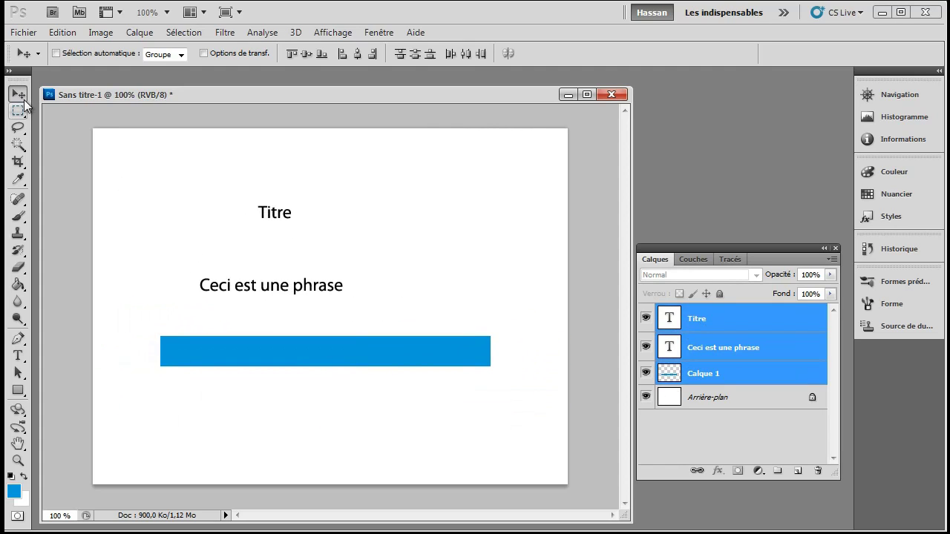
pyautogui.moveTo(262, 211)
pyautogui.mouseDown()
pyautogui.moveTo(329, 277)
pyautogui.moveTo(289, 241)
pyautogui.mouseUp()
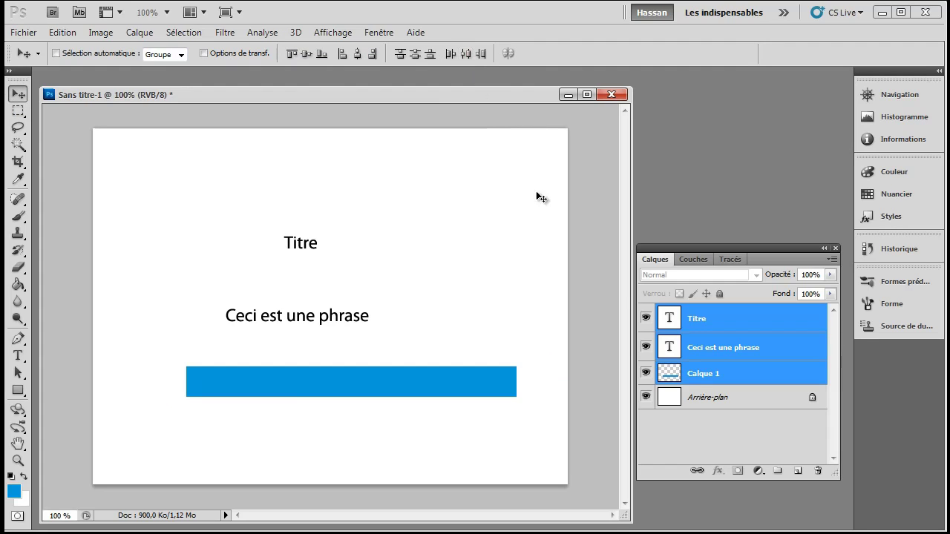
# Step: Select Titre, the sentence and Calque 1, then align their horizontal and vertical centres
pyautogui.click(738, 399)
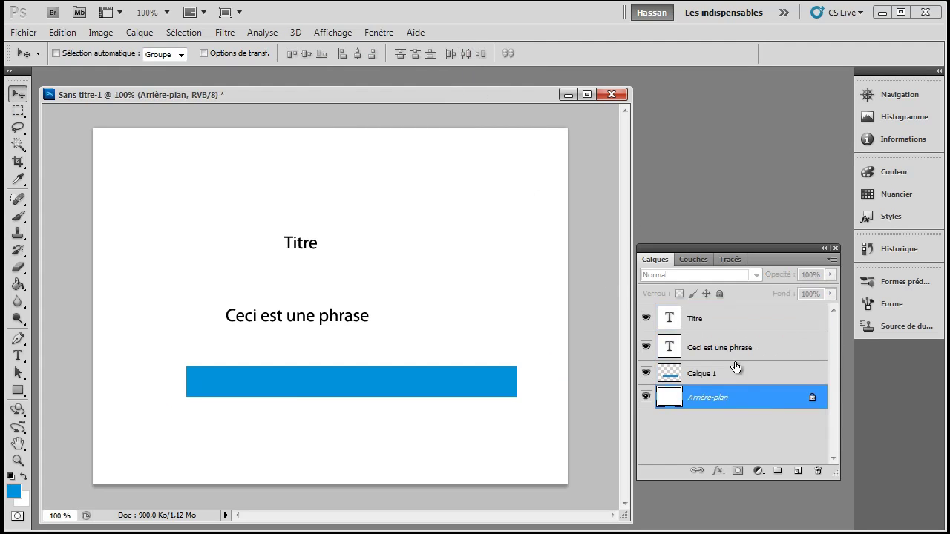
pyautogui.click(733, 327)
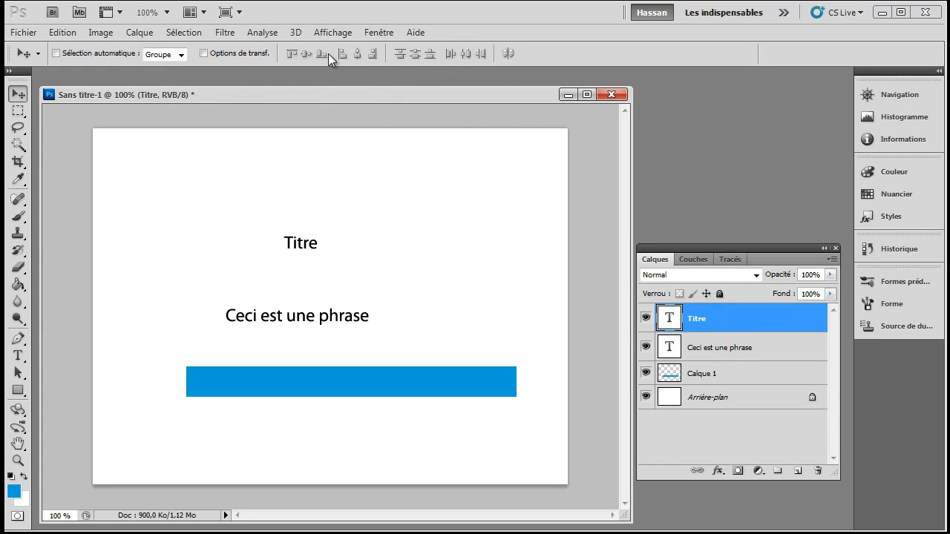
pyautogui.keyDown('shift'); pyautogui.click(718, 356); pyautogui.keyUp('shift')
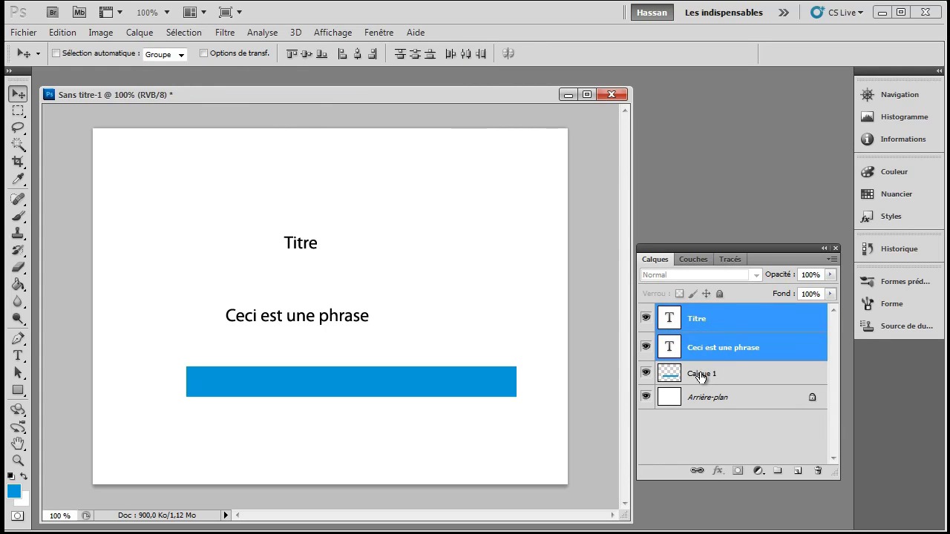
pyautogui.keyDown('shift'); pyautogui.click(691, 379); pyautogui.keyUp('shift')
pyautogui.moveTo(338, 308); pyautogui.dragTo(336, 298)
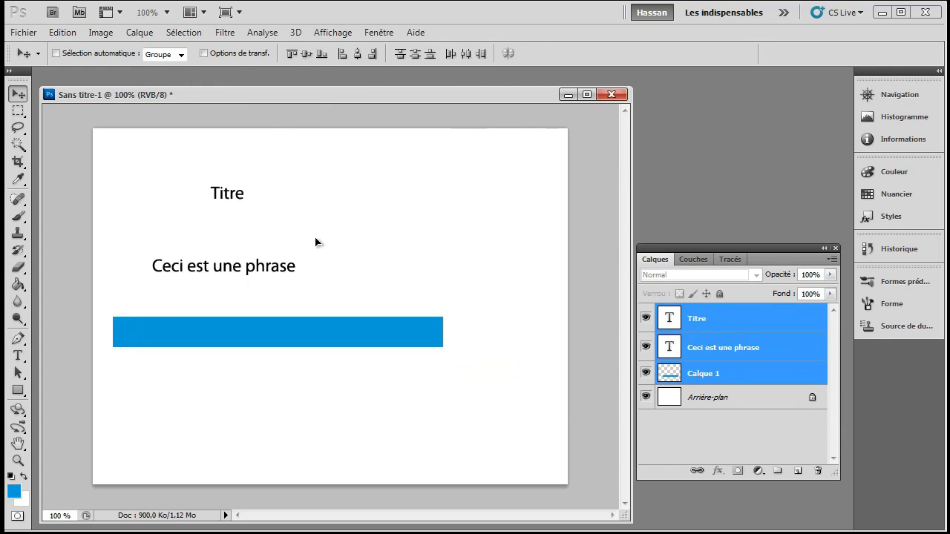
pyautogui.click(357, 54)
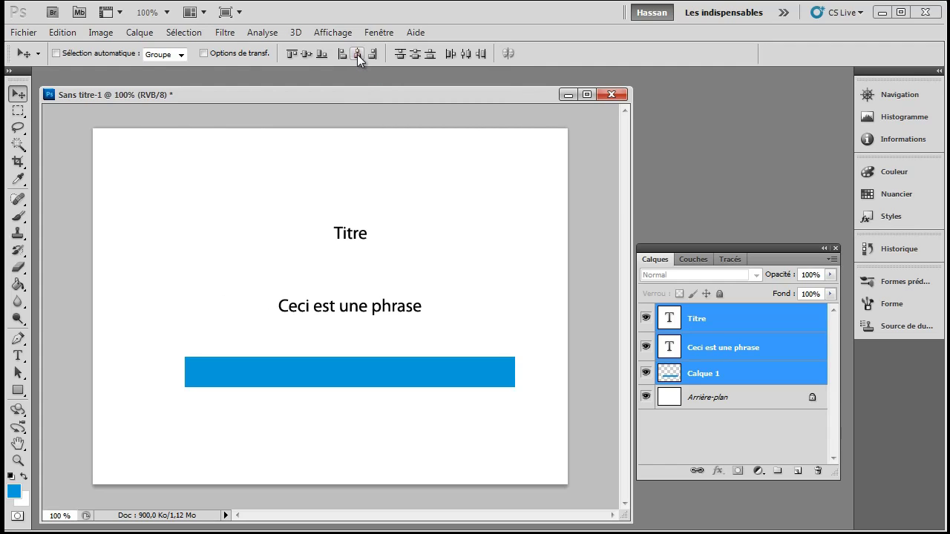
pyautogui.moveTo(340, 368); pyautogui.dragTo(307, 354)
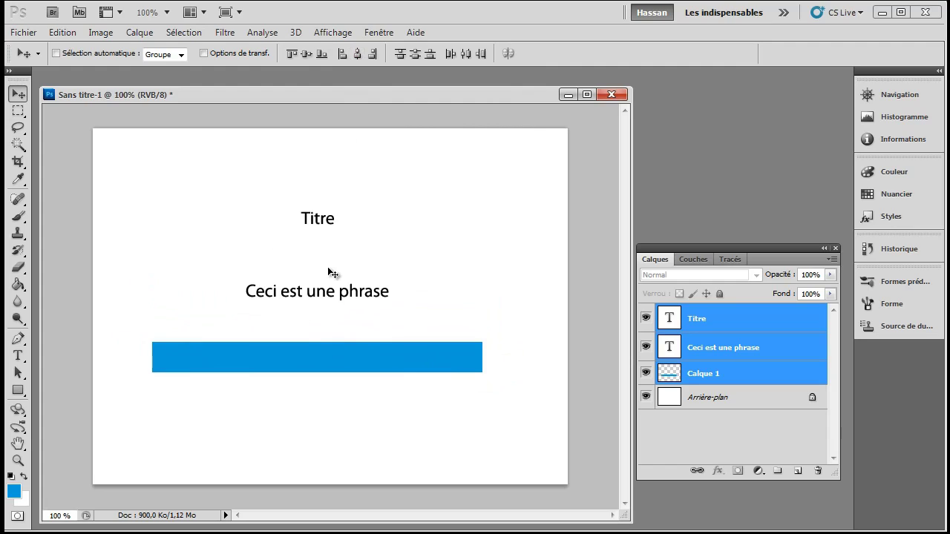
pyautogui.click(309, 55)
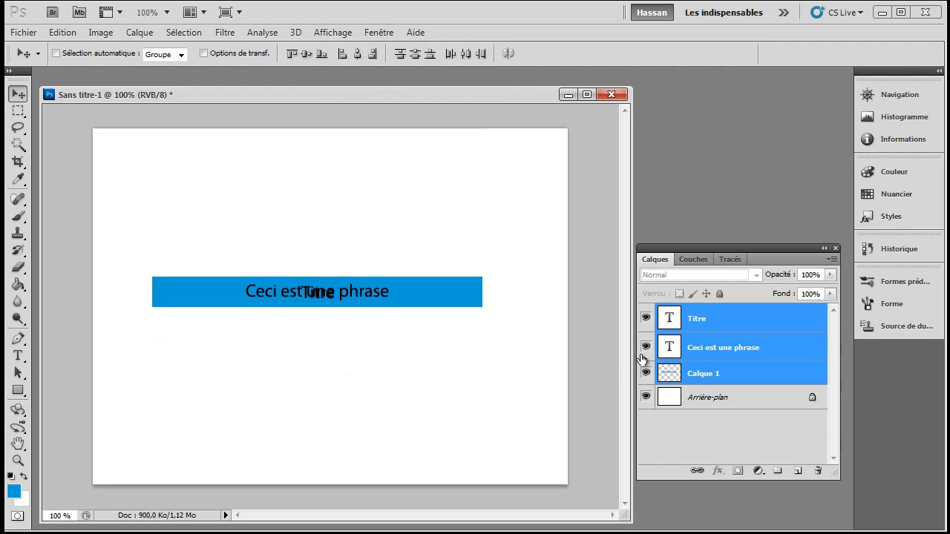
# Step: Move Titre up above the sentence and the blue bar further down
pyautogui.click(711, 326)
pyautogui.moveTo(377, 295); pyautogui.dragTo(379, 236)
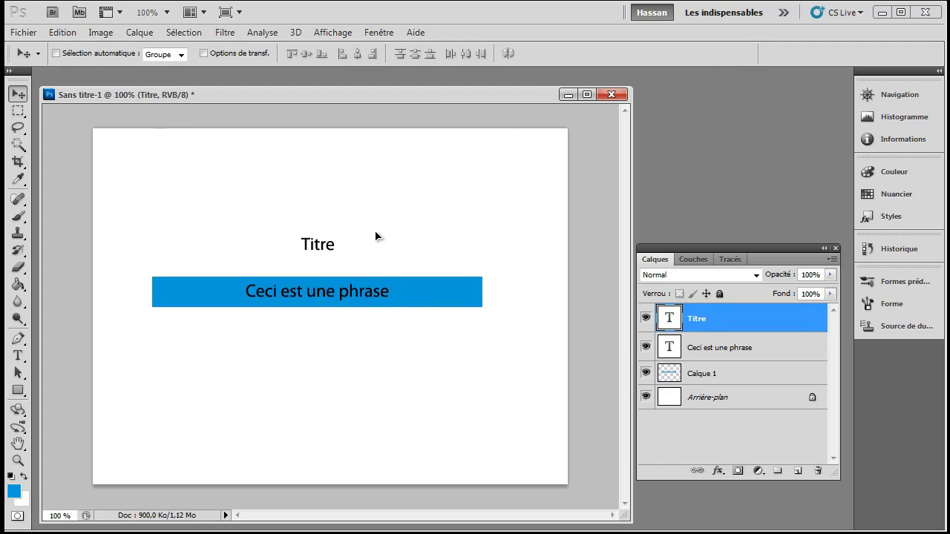
pyautogui.click(714, 345)
pyautogui.click(721, 378)
pyautogui.moveTo(359, 357); pyautogui.dragTo(353, 452)
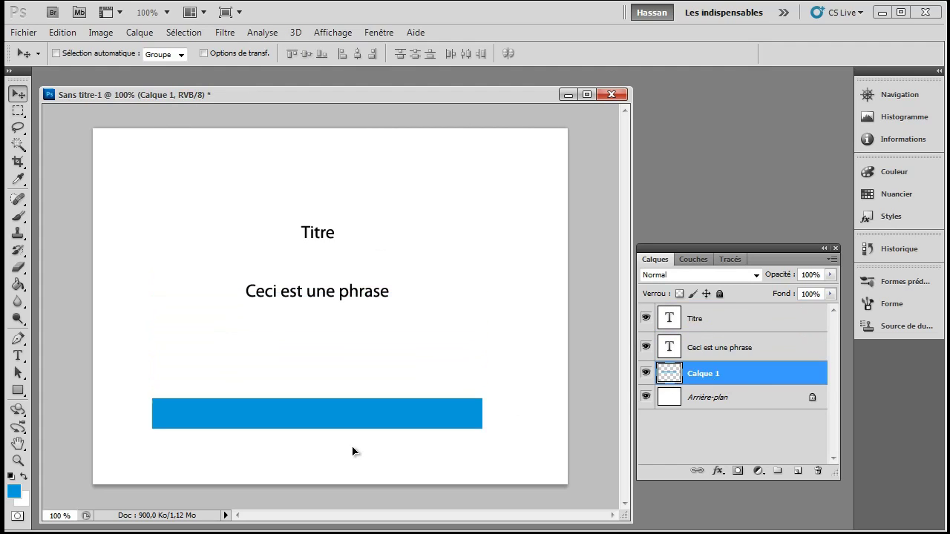
# Step: Shift Titre to the right and the sentence to the left, leaving Titre selected
pyautogui.keyDown('shift'); pyautogui.click(713, 323); pyautogui.keyUp('shift')
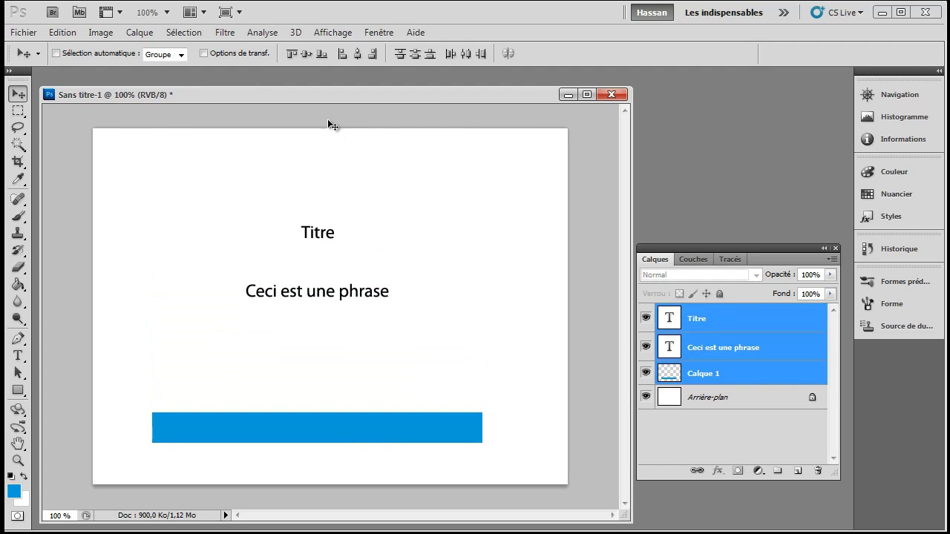
pyautogui.click(741, 336)
pyautogui.moveTo(353, 279); pyautogui.dragTo(461, 264)
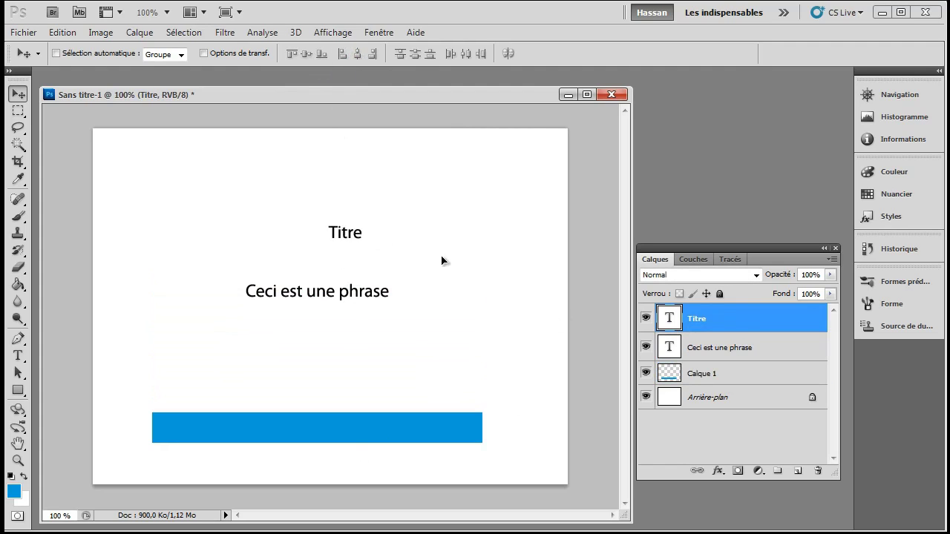
pyautogui.click(730, 358)
pyautogui.moveTo(368, 313); pyautogui.dragTo(253, 314)
pyautogui.click(708, 371)
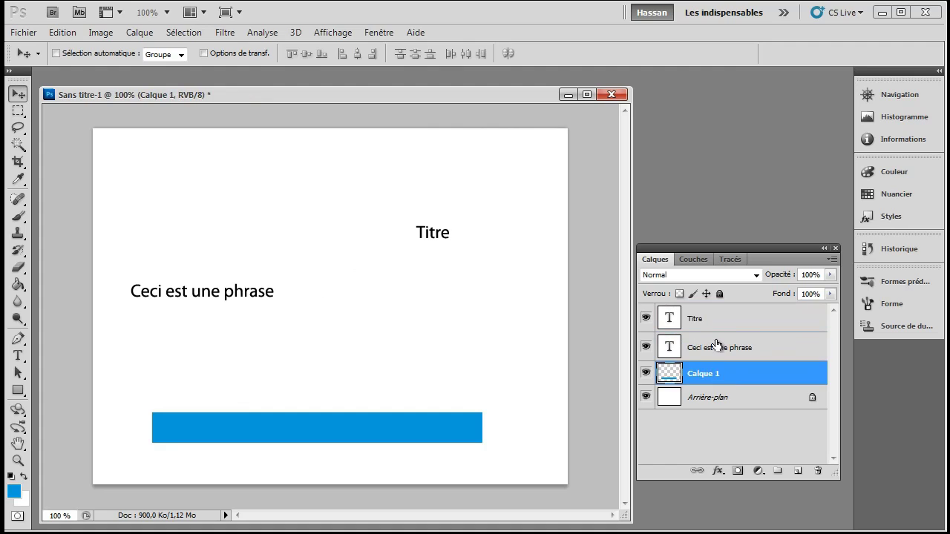
pyautogui.keyDown('shift'); pyautogui.click(715, 320); pyautogui.keyUp('shift')
pyautogui.click(713, 371)
pyautogui.click(732, 325)
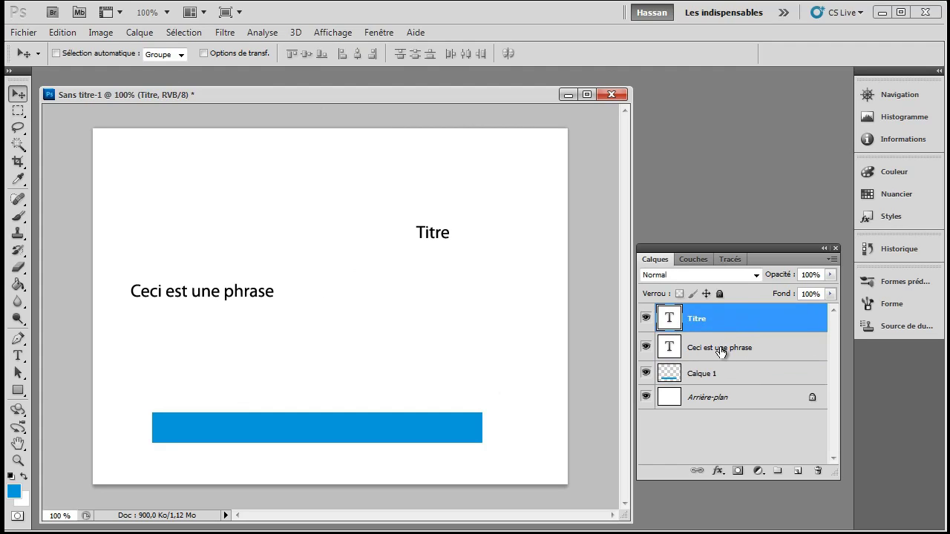
pyautogui.keyDown('shift'); pyautogui.click(720, 349); pyautogui.keyUp('shift')
pyautogui.keyDown('shift'); pyautogui.click(717, 375); pyautogui.keyUp('shift')
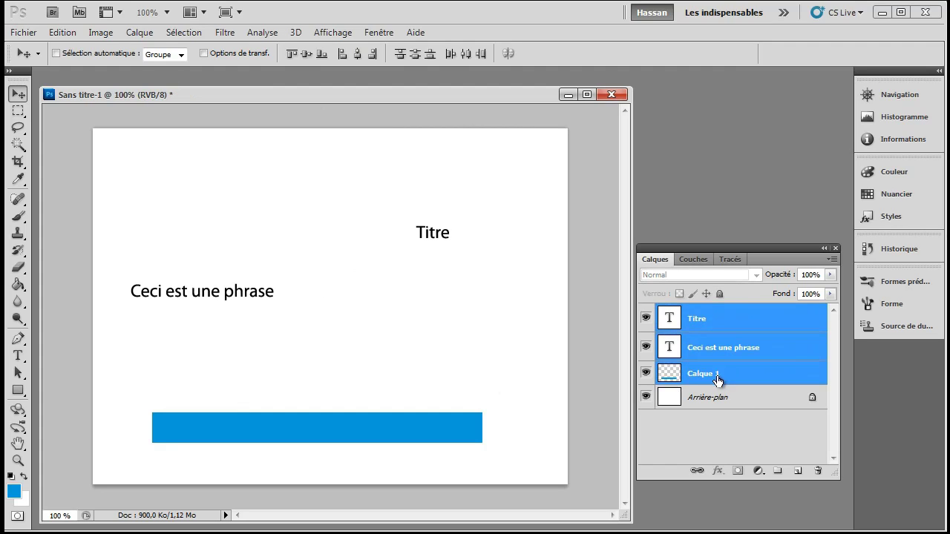
pyautogui.click(731, 318)
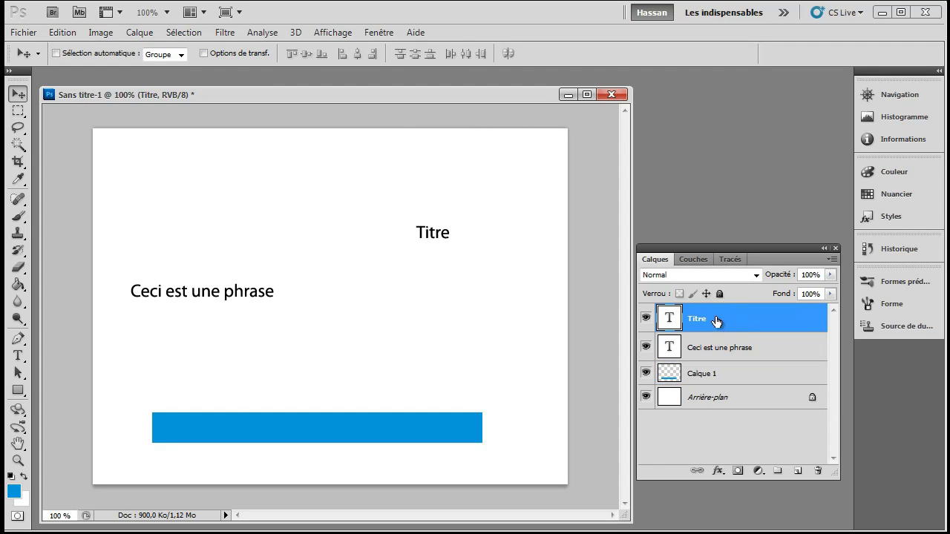
# Step: Centre the three layers horizontally, then drag the sentence up just beneath Titre
pyautogui.keyDown('shift'); pyautogui.click(710, 375); pyautogui.keyUp('shift')
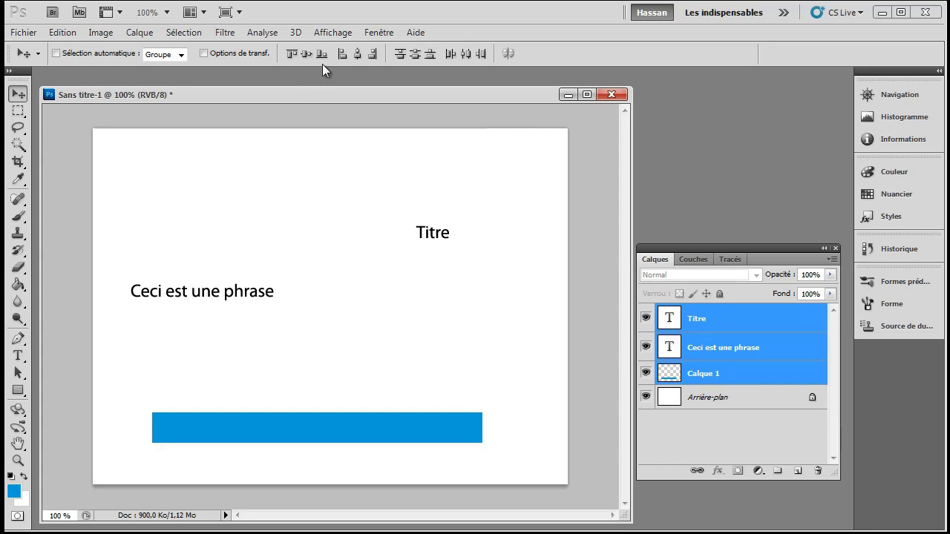
pyautogui.click(357, 55)
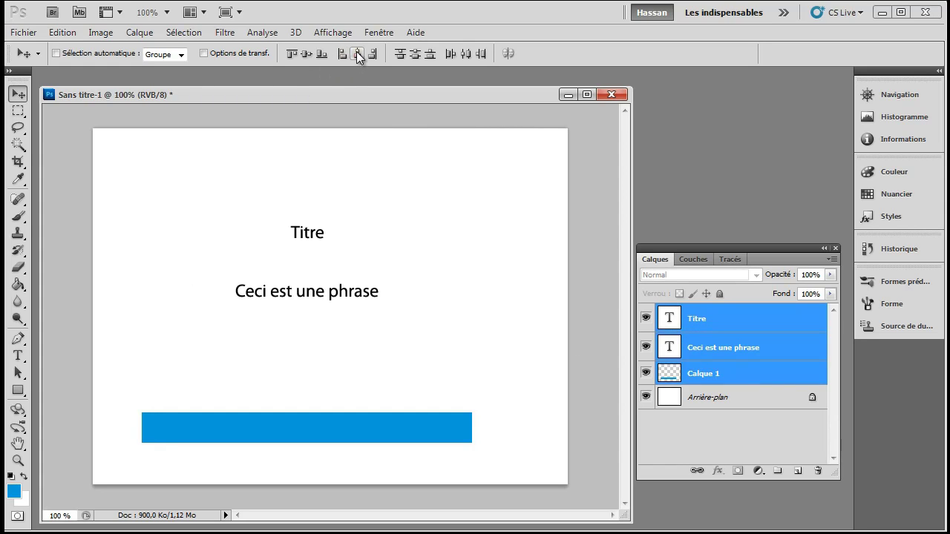
pyautogui.moveTo(305, 279); pyautogui.dragTo(319, 252)
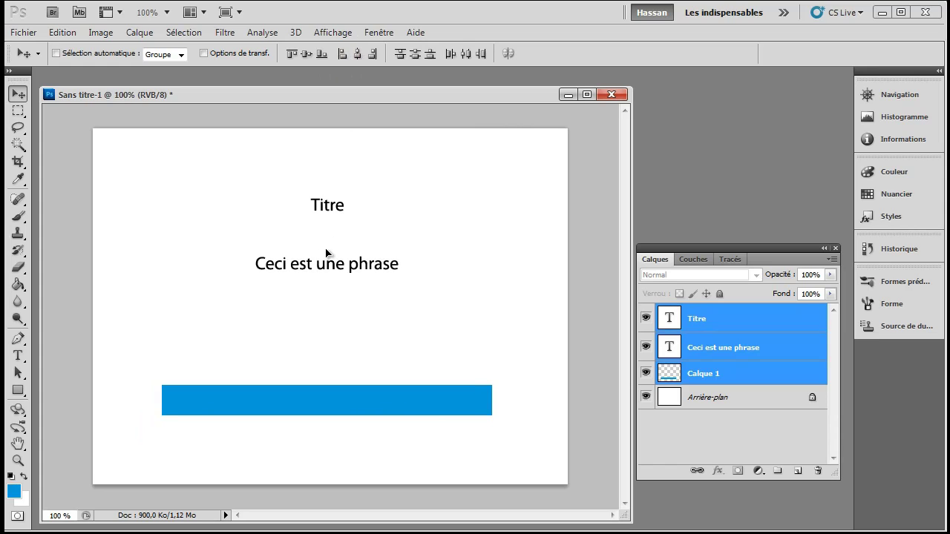
pyautogui.click(731, 348)
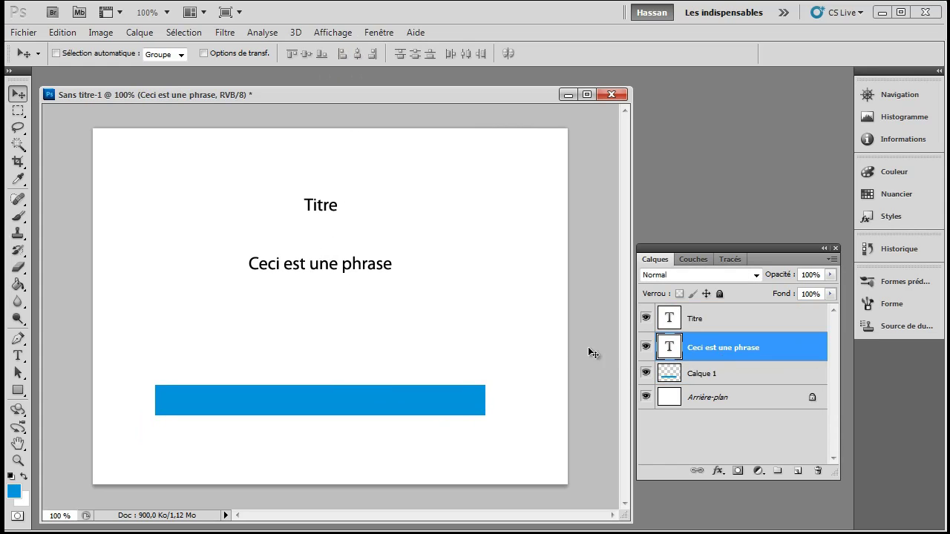
pyautogui.moveTo(376, 268); pyautogui.dragTo(366, 233)
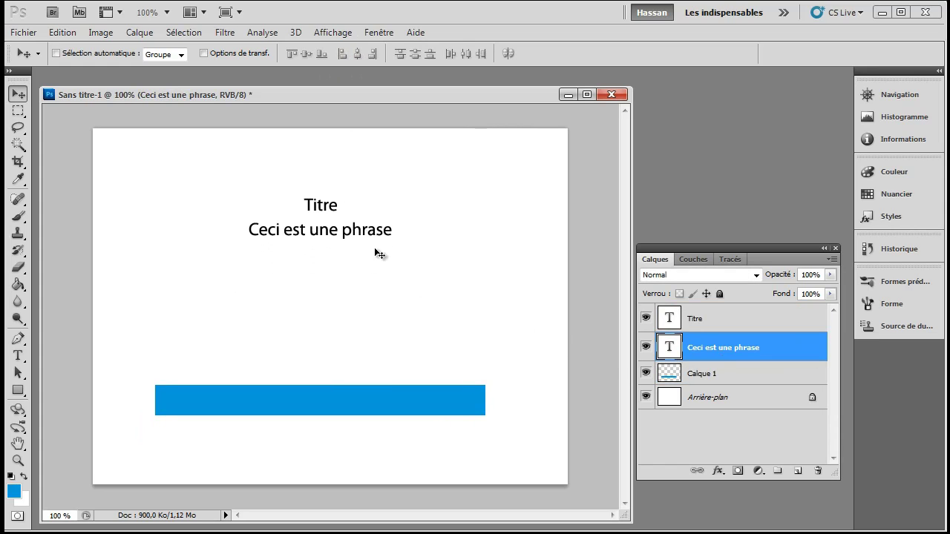
pyautogui.click(703, 373)
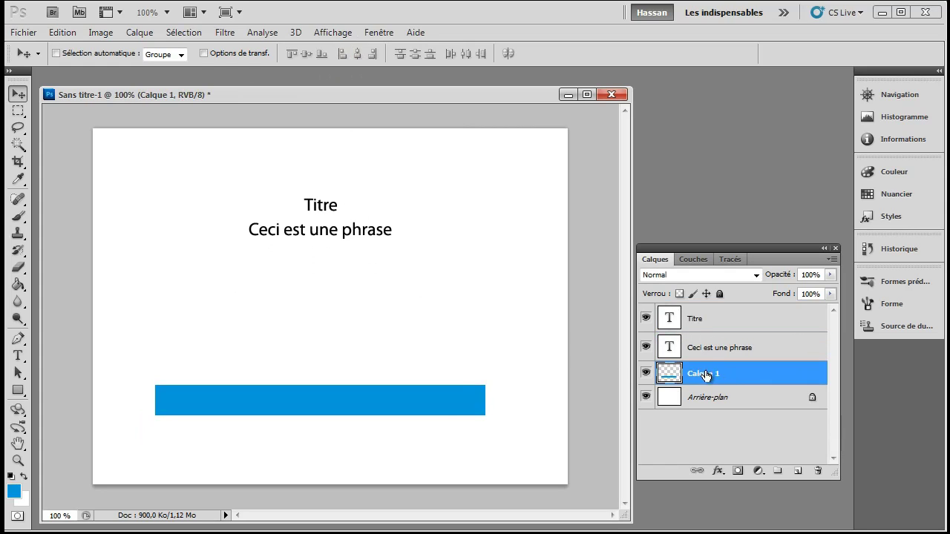
# Step: Distribute Titre, the sentence and the bar by vertical centres, then align right edges
pyautogui.keyDown('shift'); pyautogui.click(707, 324); pyautogui.keyUp('shift')
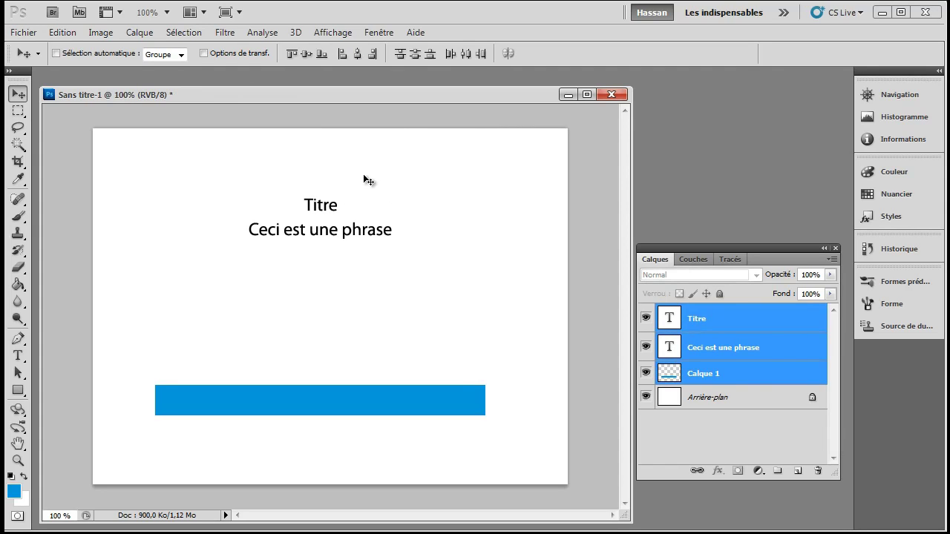
pyautogui.click(416, 55)
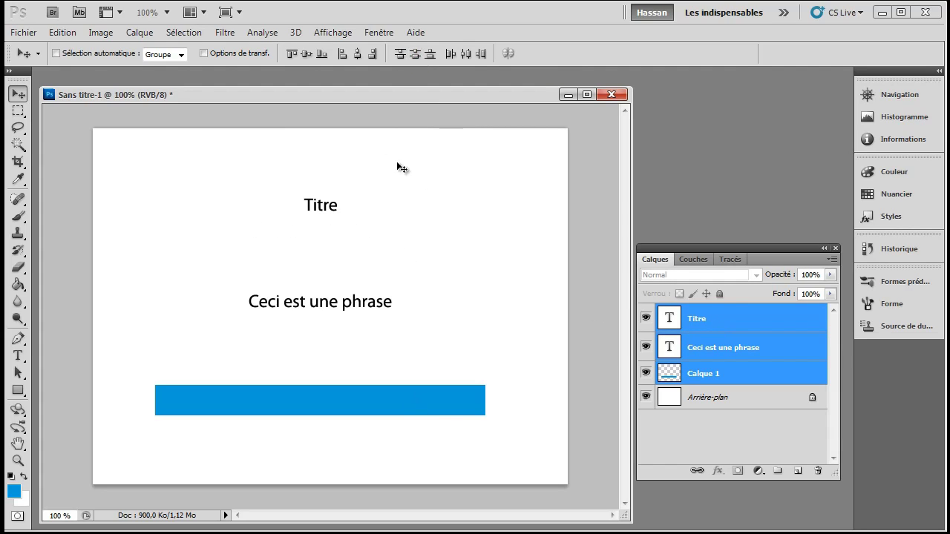
pyautogui.click(375, 54)
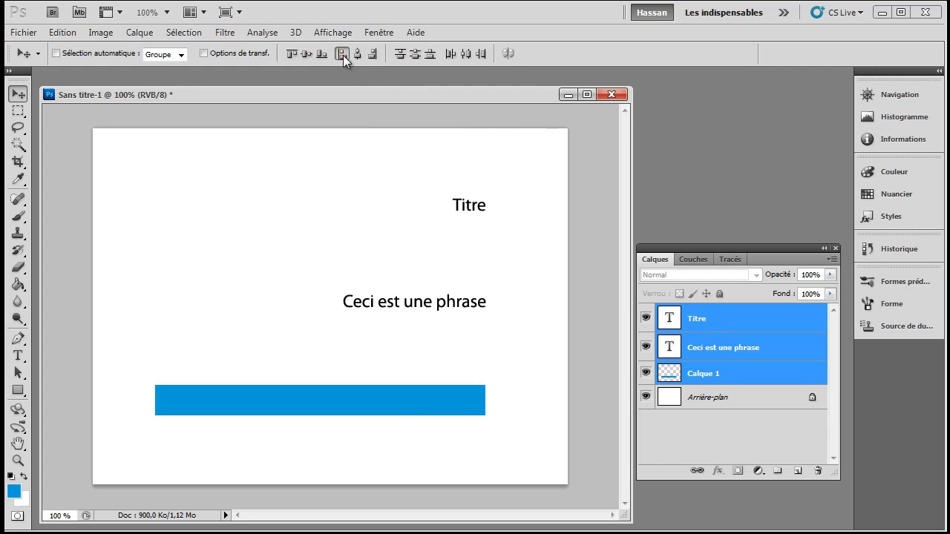
# Step: Try left-edge, top-edge, vertical-centre and horizontal-centre alignment on the three layers
pyautogui.click(343, 55)
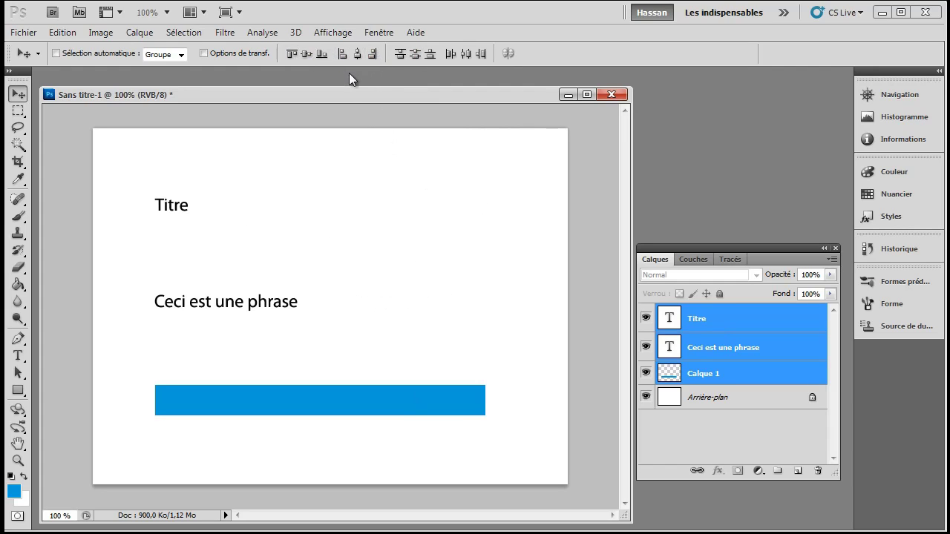
pyautogui.click(293, 54)
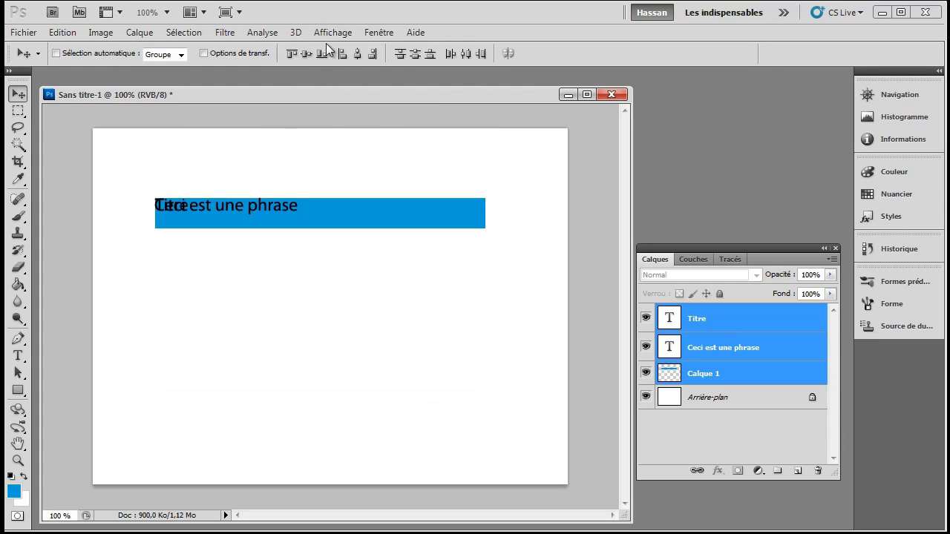
pyautogui.click(306, 54)
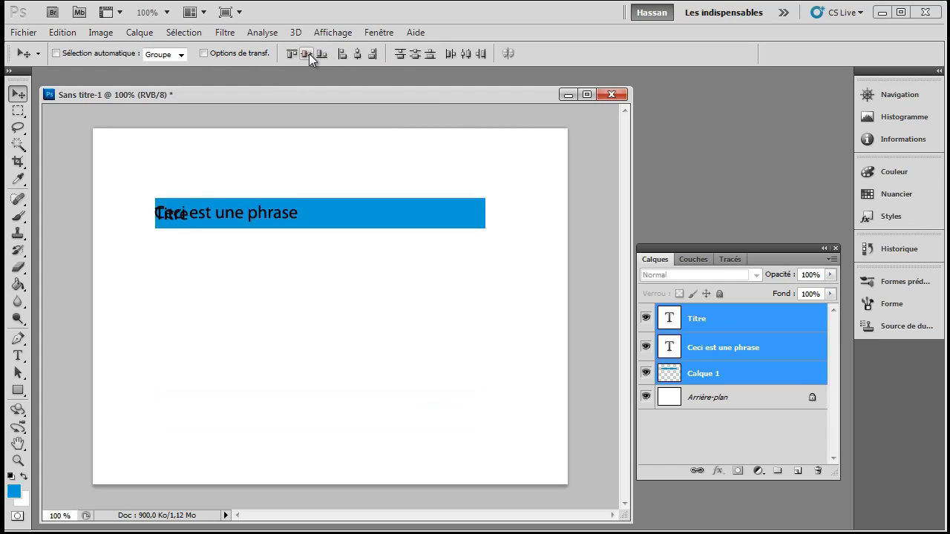
pyautogui.click(357, 55)
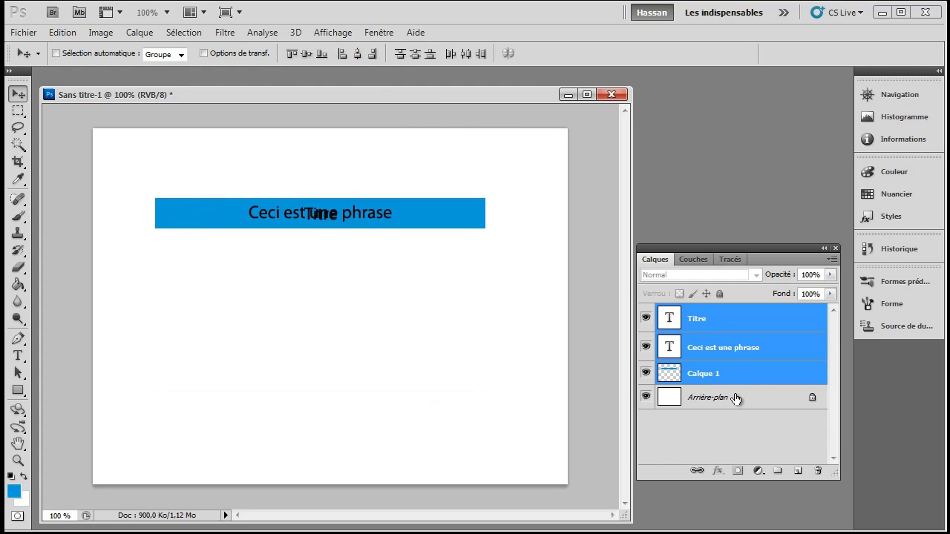
# Step: Move Titre up and the sentence down, then delete the sentence and Calque 1 layers
pyautogui.click(742, 374)
pyautogui.click(725, 324)
pyautogui.moveTo(275, 220); pyautogui.dragTo(283, 190)
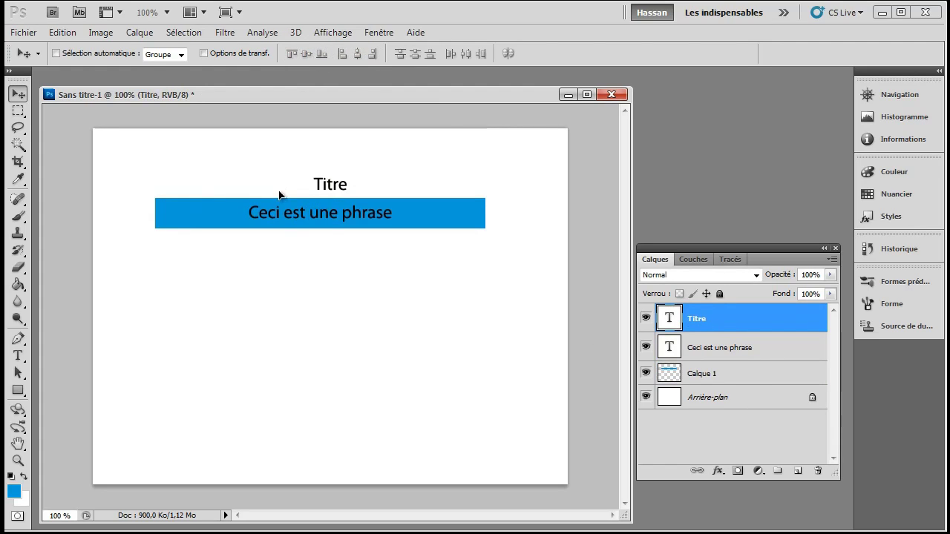
pyautogui.click(708, 350)
pyautogui.moveTo(380, 291); pyautogui.dragTo(349, 351)
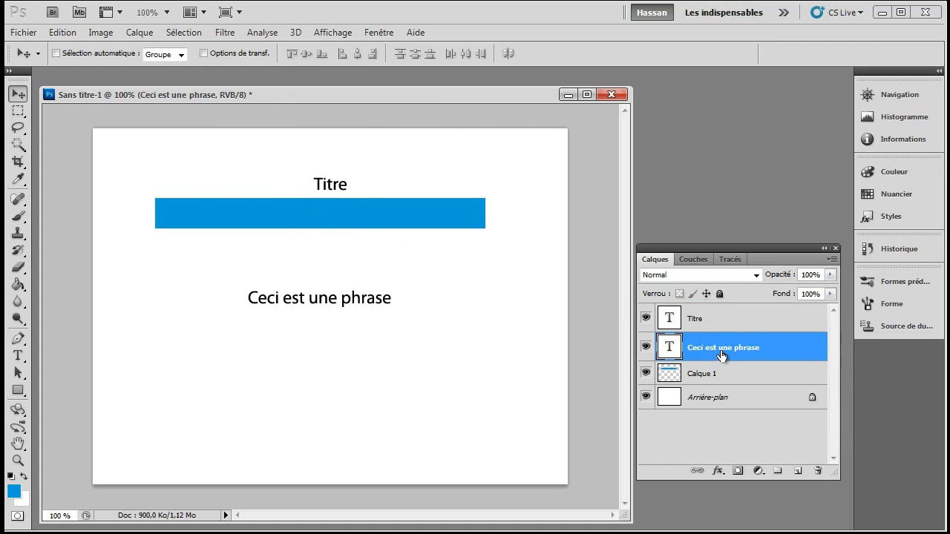
pyautogui.keyDown('shift'); pyautogui.click(725, 383); pyautogui.keyUp('shift')
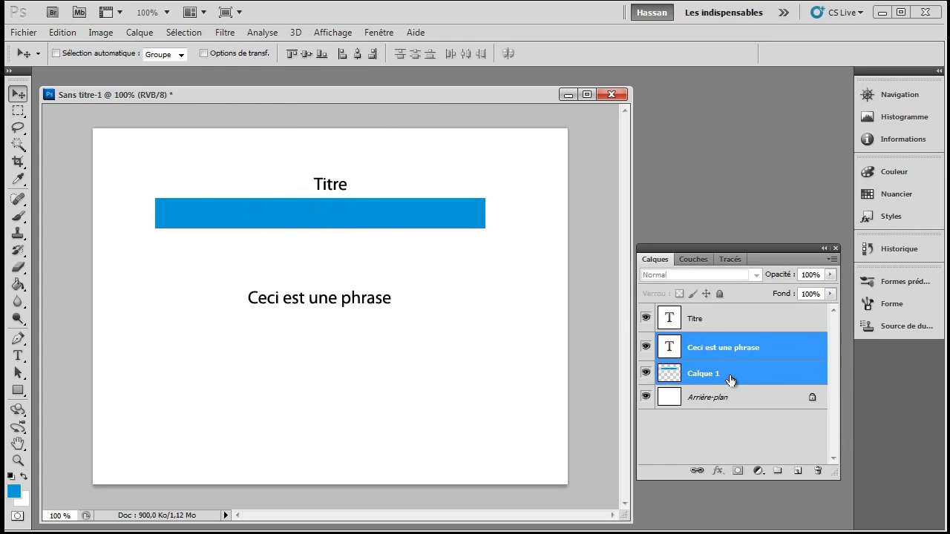
pyautogui.press('Delete')
pyautogui.click(709, 316)
# Step: Drag Titre roughly to the canvas middle and select the entire canvas
pyautogui.moveTo(355, 238); pyautogui.dragTo(373, 306)
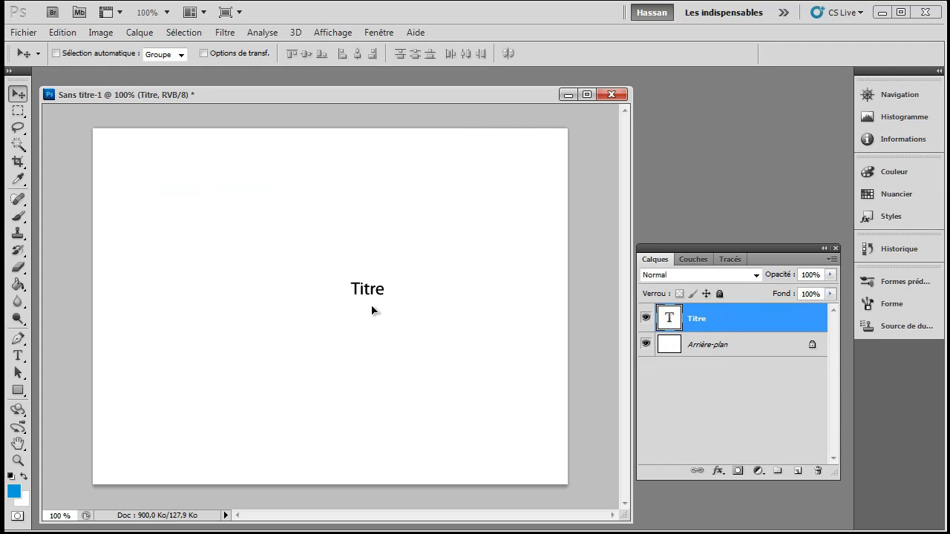
pyautogui.moveTo(373, 306); pyautogui.dragTo(362, 308)
pyautogui.click(194, 43)
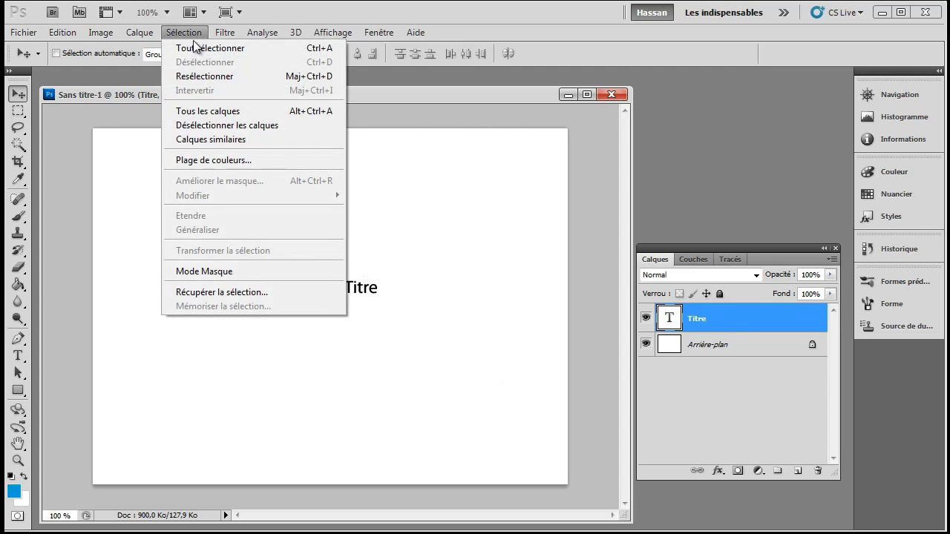
pyautogui.click(225, 49)
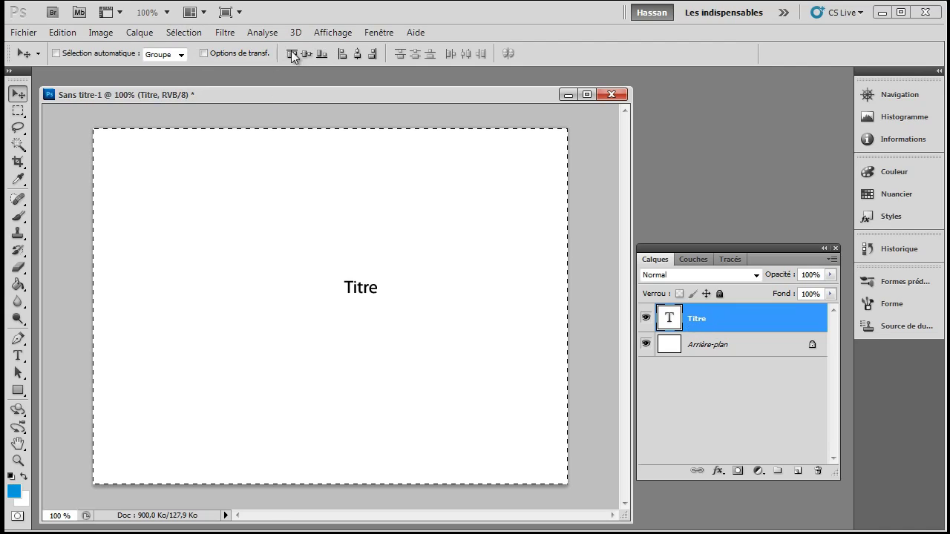
# Step: Test the top, bottom and vertical-centre alignments, leaving Titre centred vertically
pyautogui.click(358, 54)
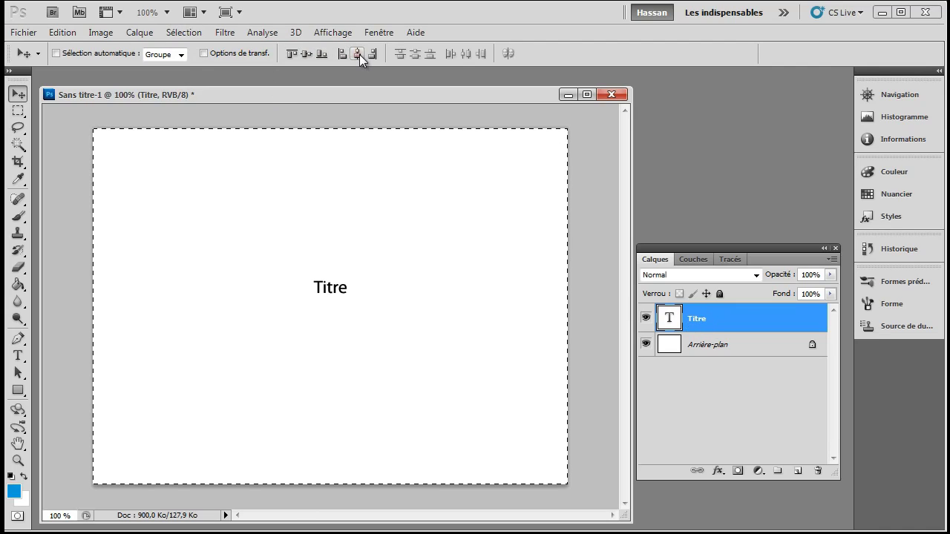
pyautogui.click(304, 53)
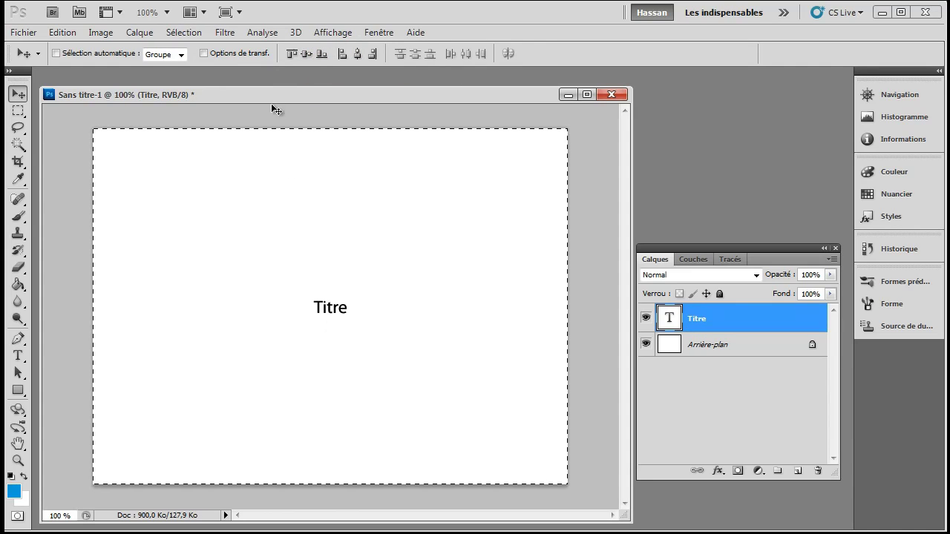
pyautogui.click(291, 54)
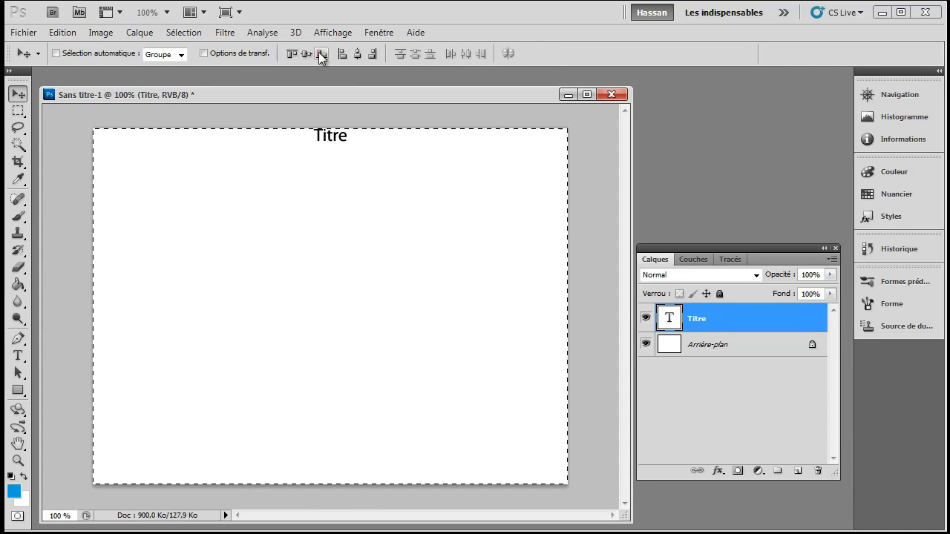
pyautogui.click(321, 54)
pyautogui.click(306, 53)
# Step: Test the edge alignments, centre Titre on both axes, and deselect the canvas
pyautogui.click(342, 54)
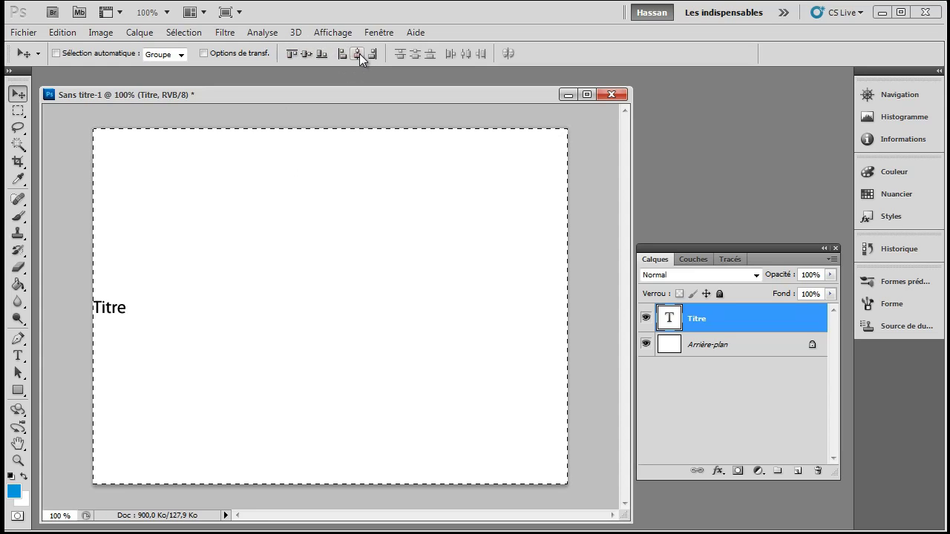
pyautogui.click(370, 53)
pyautogui.click(292, 51)
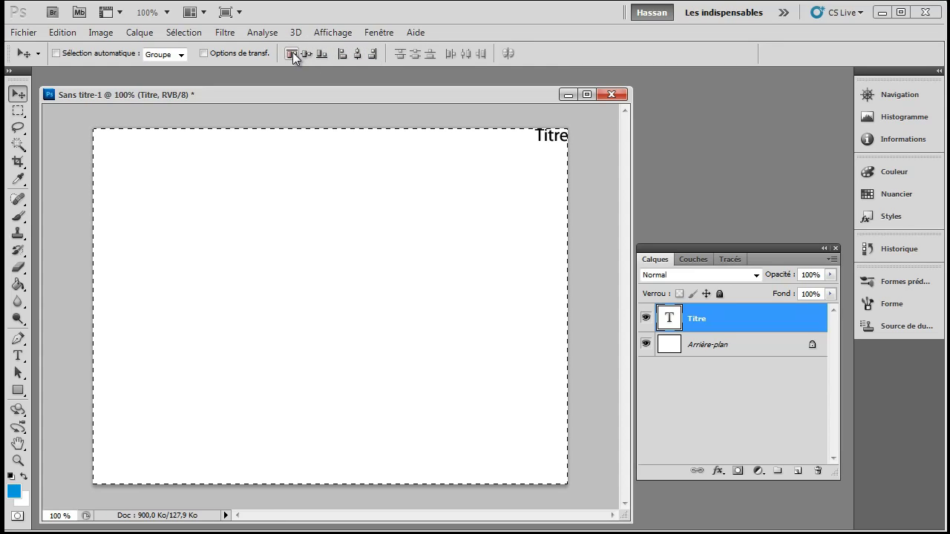
pyautogui.click(307, 53)
pyautogui.click(357, 53)
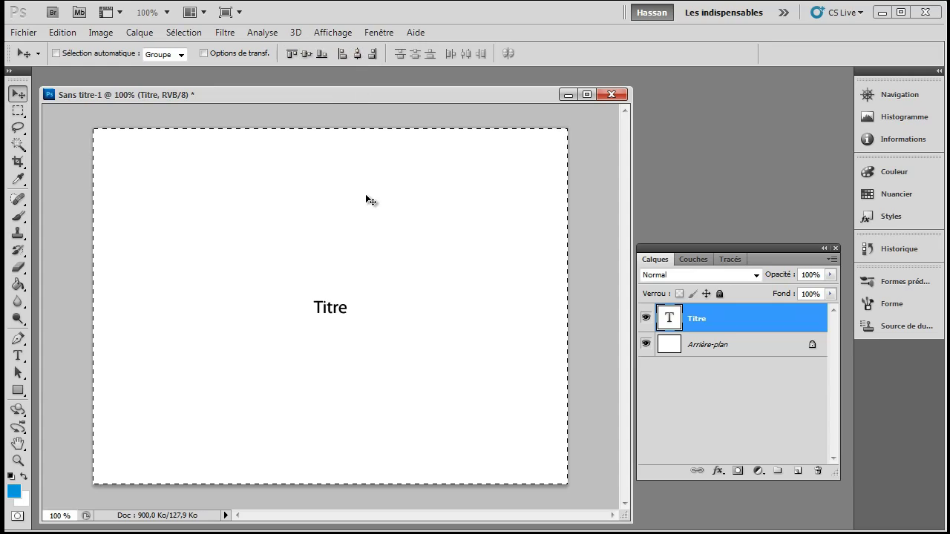
pyautogui.hotkey('ctrl', 'd')
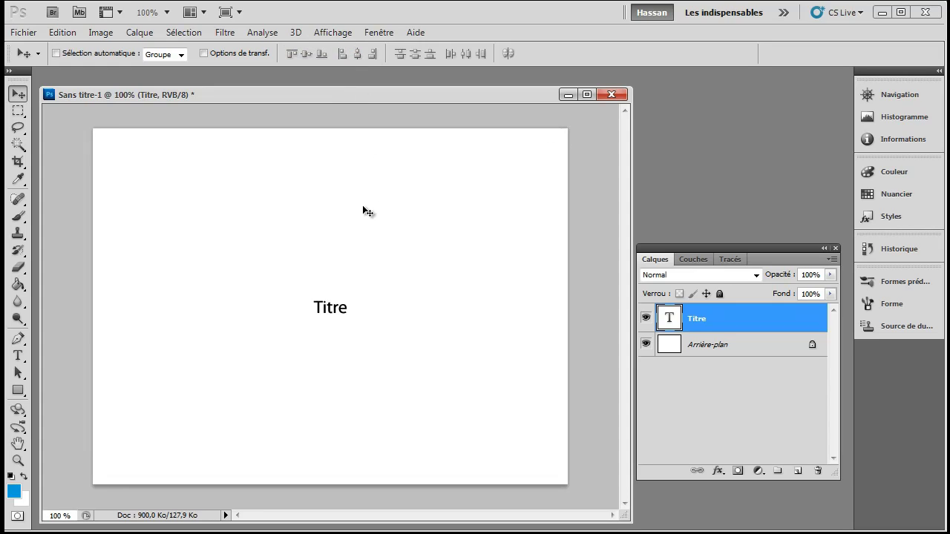